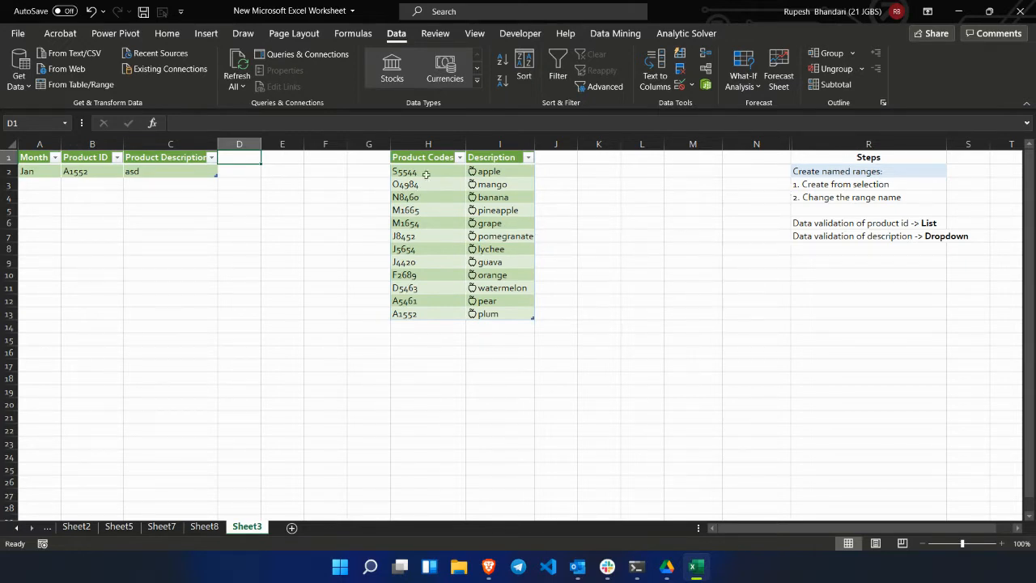
Step: Convert the Product Codes and Description table in H1:I13 to a normal range
{"action": "left_click_drag", "start_coordinate": [430, 156], "coordinate": [433, 313]}
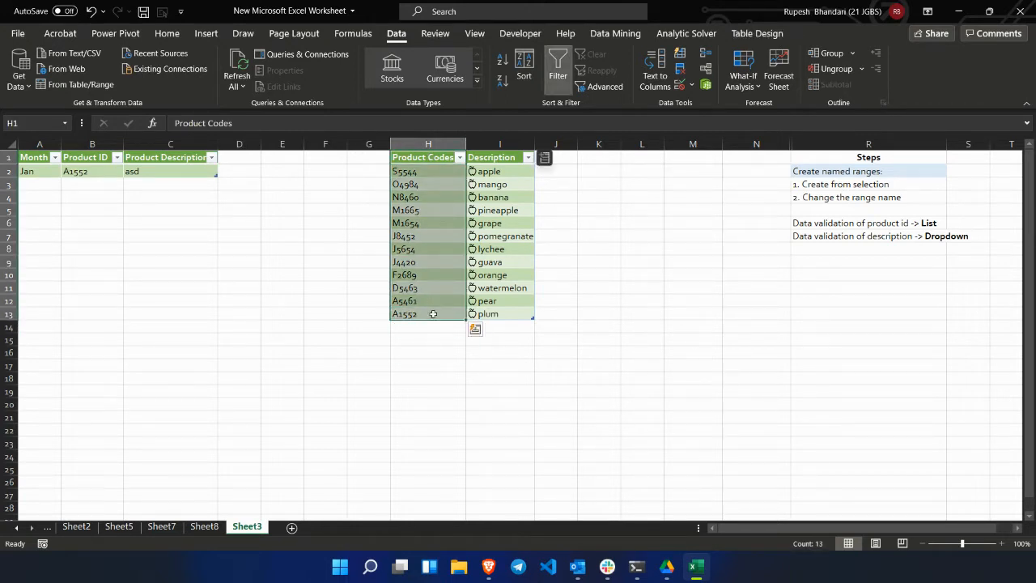
{"action": "key", "text": "shift+Right"}
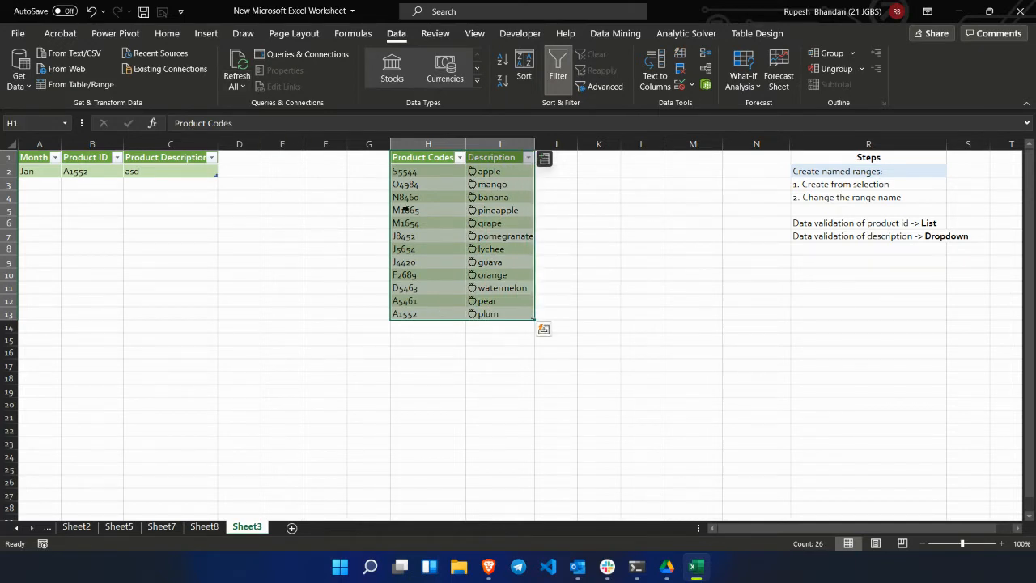
{"action": "right_click", "coordinate": [423, 230]}
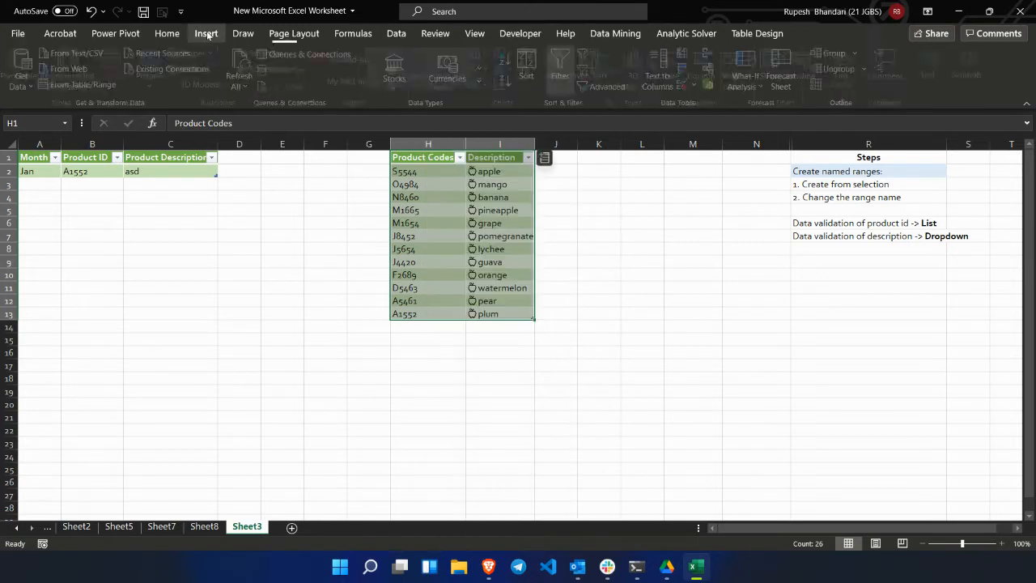
{"action": "left_click", "coordinate": [205, 34]}
{"action": "right_click", "coordinate": [425, 199]}
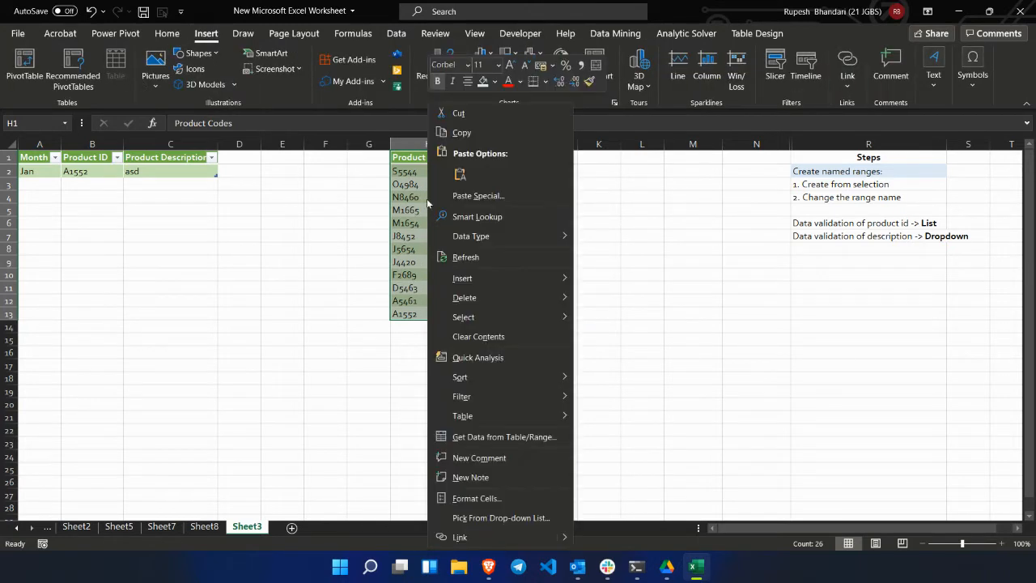
{"action": "mouse_move", "coordinate": [552, 416]}
{"action": "left_click", "coordinate": [602, 435]}
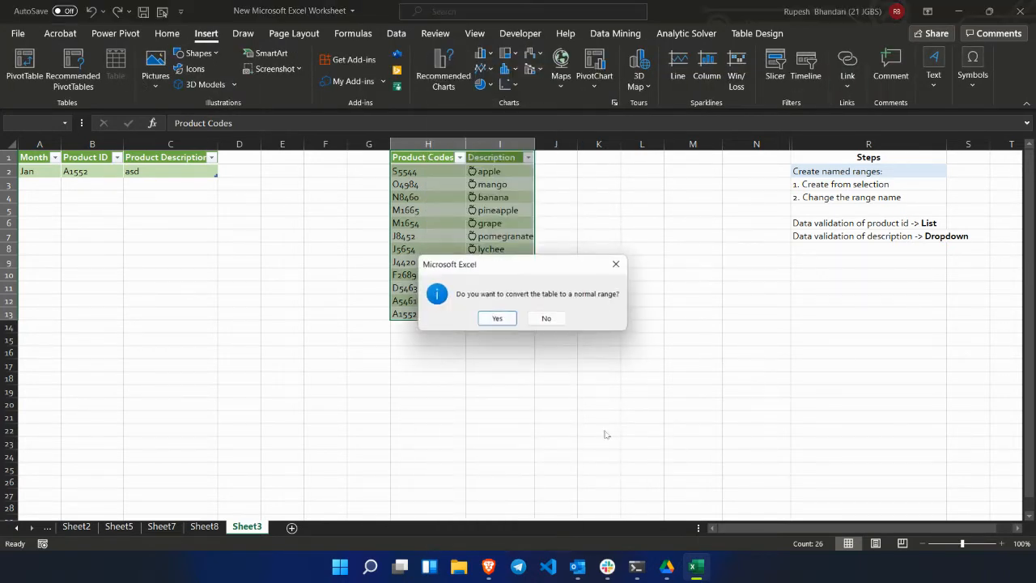
{"action": "left_click", "coordinate": [496, 320]}
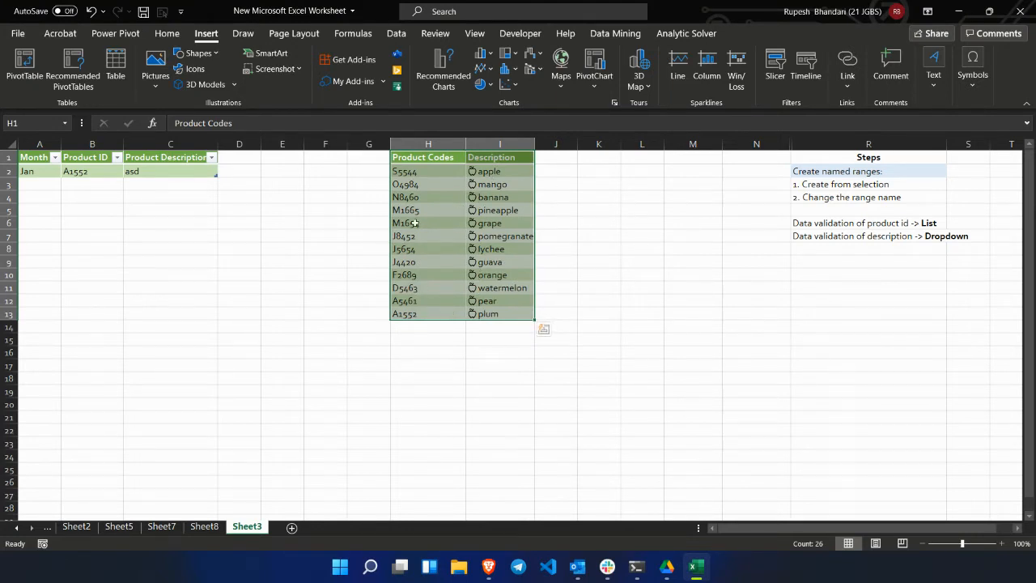
Step: Create a table with headers from the range $H$1:$I$13
{"action": "left_click", "coordinate": [116, 65]}
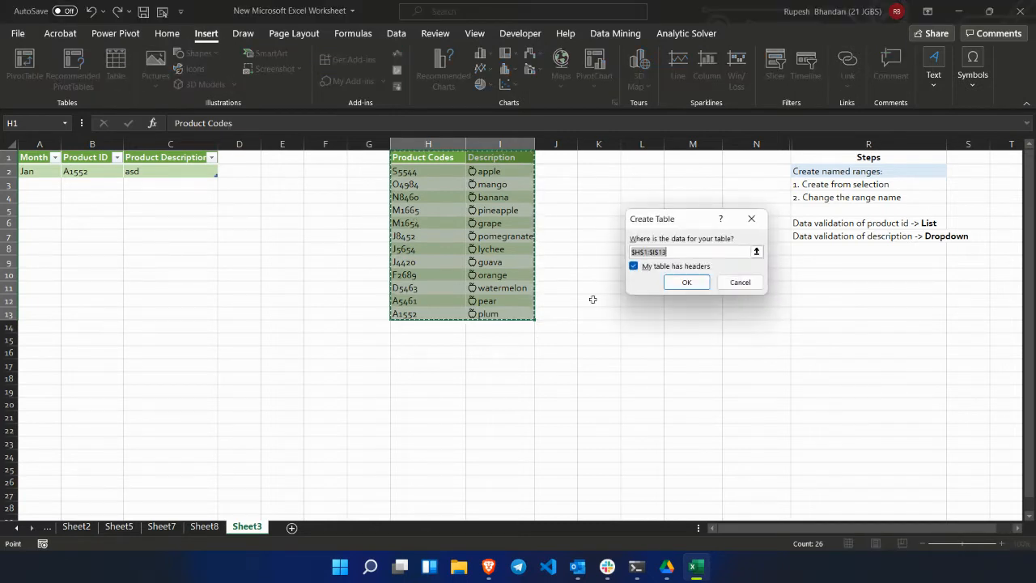
{"action": "left_click", "coordinate": [687, 282]}
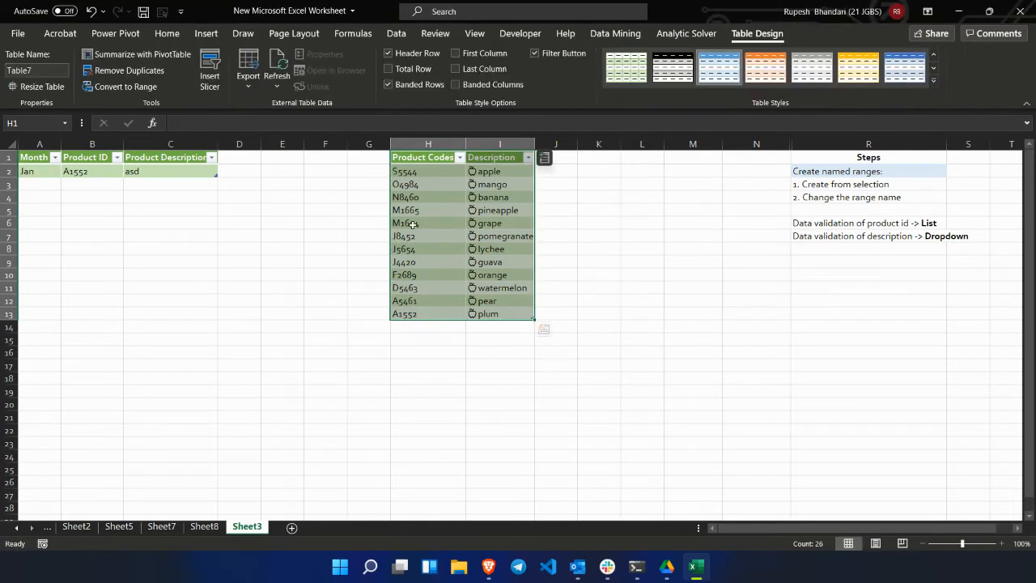
{"action": "left_click", "coordinate": [444, 213]}
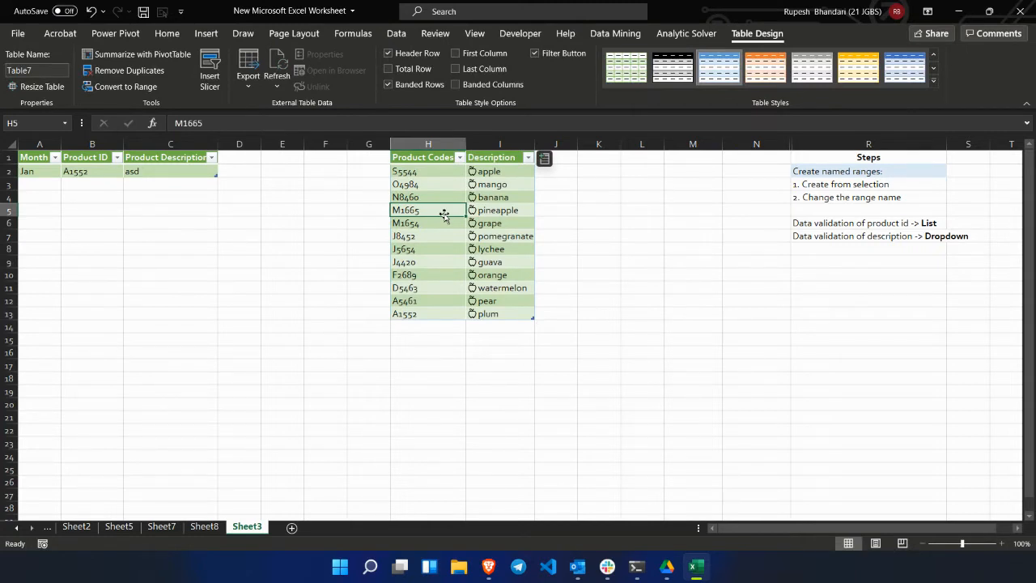
{"action": "left_click", "coordinate": [431, 325]}
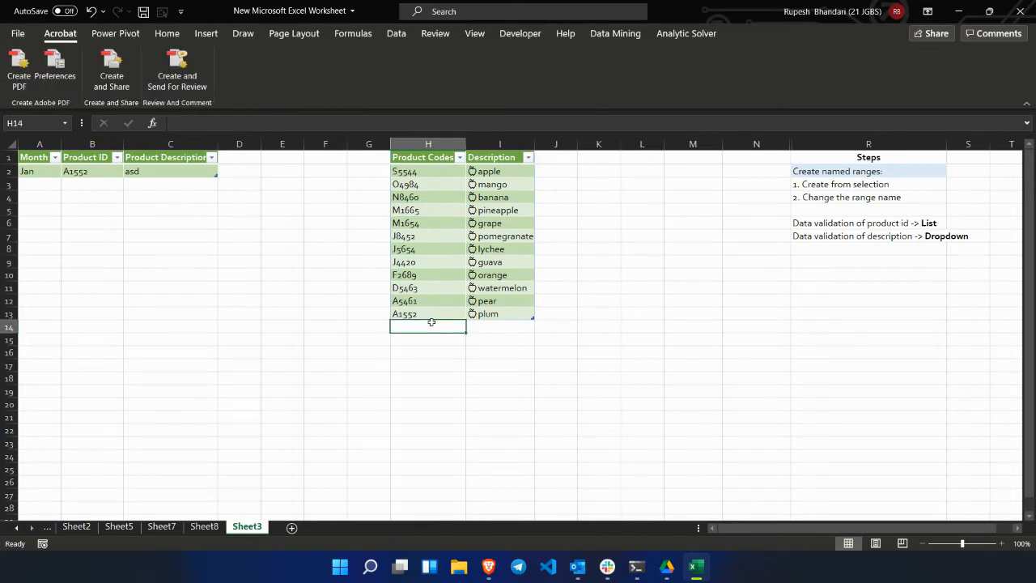
{"action": "type", "text": "a12"}
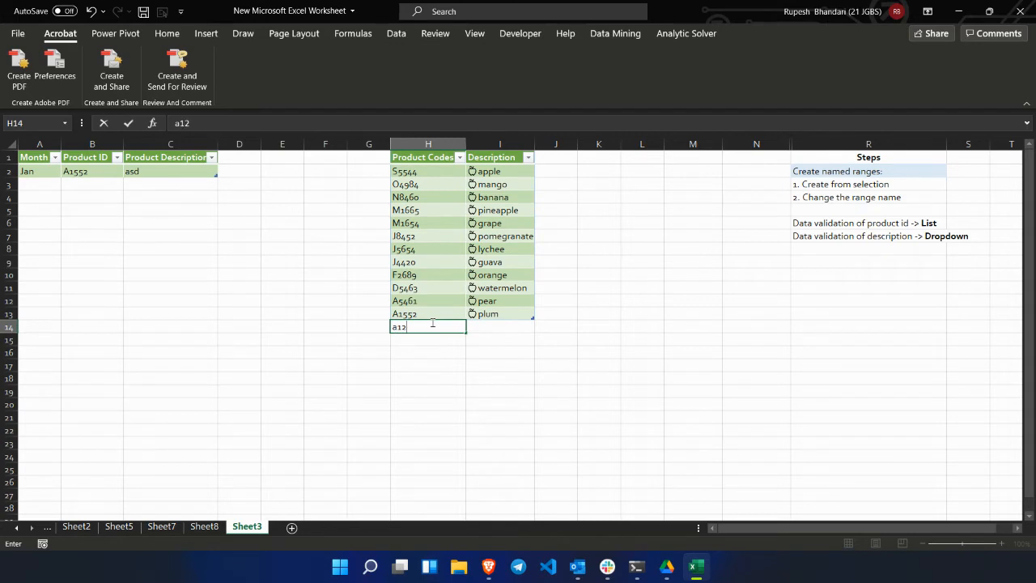
{"action": "key", "text": "BackSpace"}
{"action": "key", "text": "BackSpace"}
{"action": "key", "text": "BackSpace"}
{"action": "left_click", "coordinate": [417, 336]}
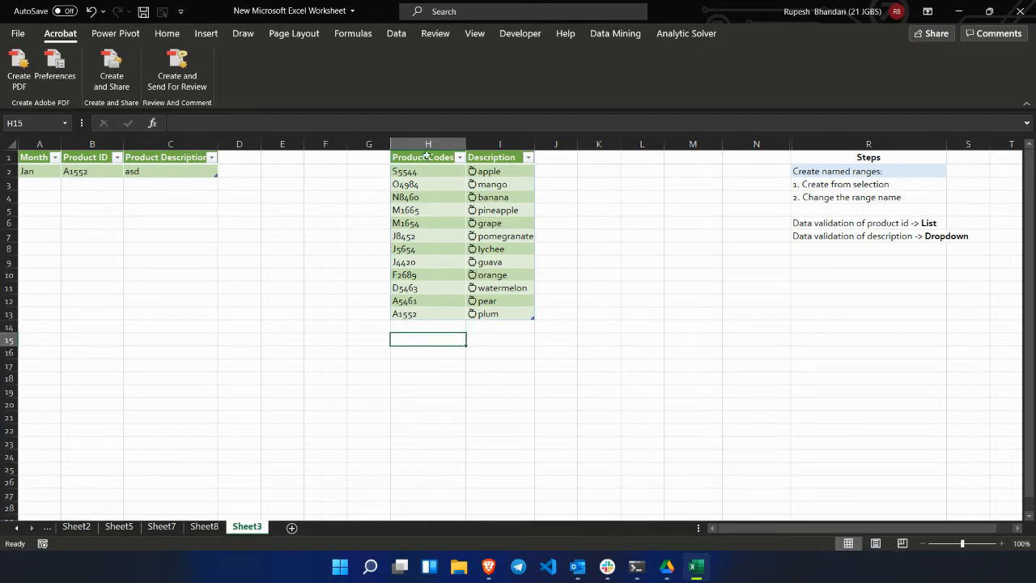
Step: Create a named range from the Product Codes values in H2:H13, taking the name from the top row
{"action": "left_click", "coordinate": [426, 155]}
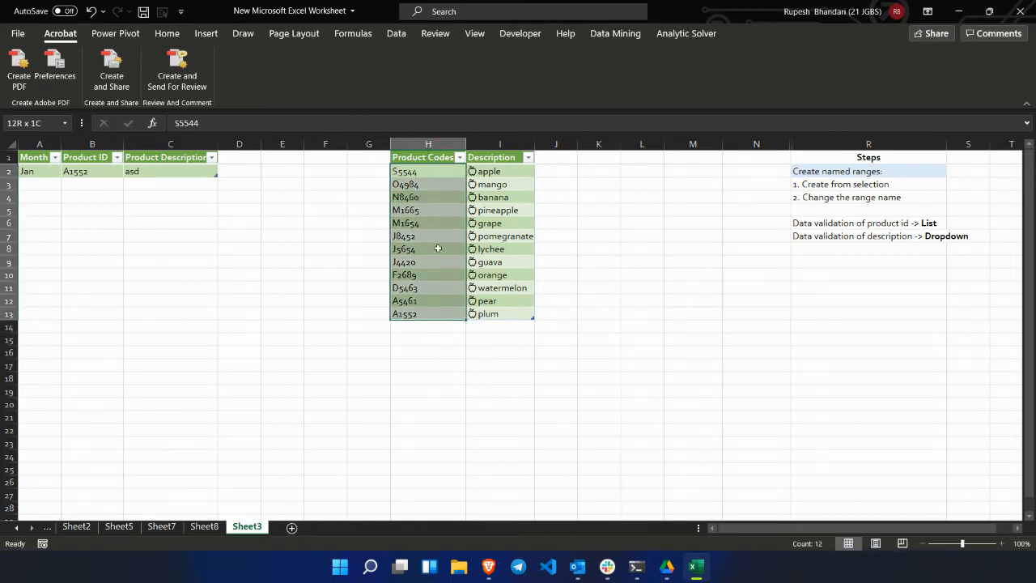
{"action": "left_click", "coordinate": [391, 33]}
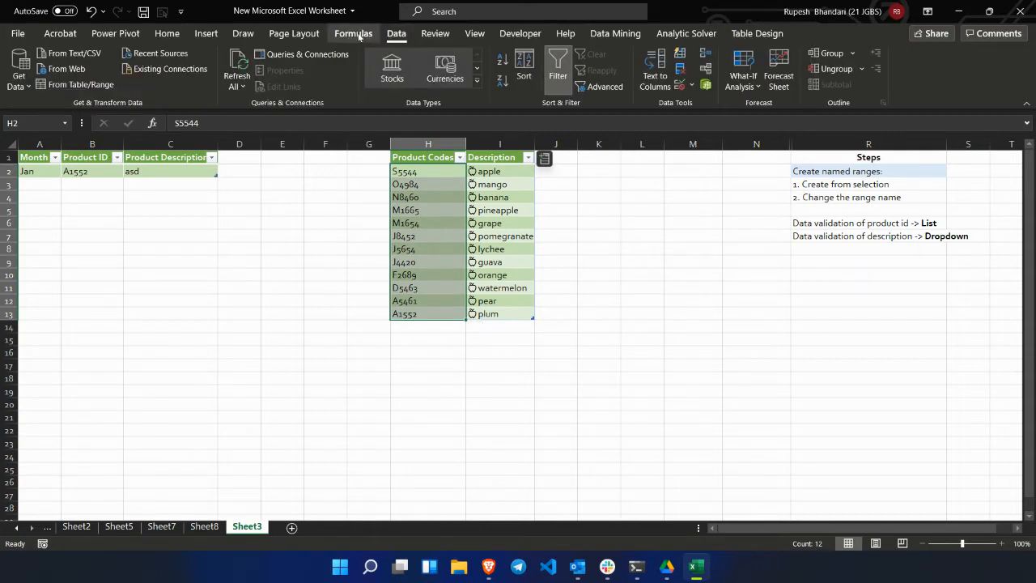
{"action": "left_click", "coordinate": [353, 33]}
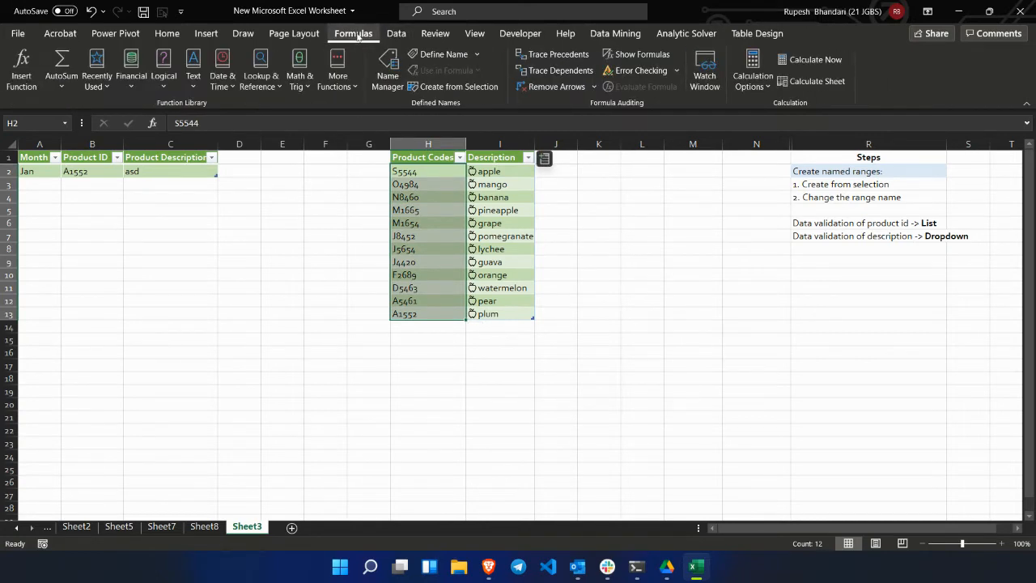
{"action": "left_click", "coordinate": [435, 87]}
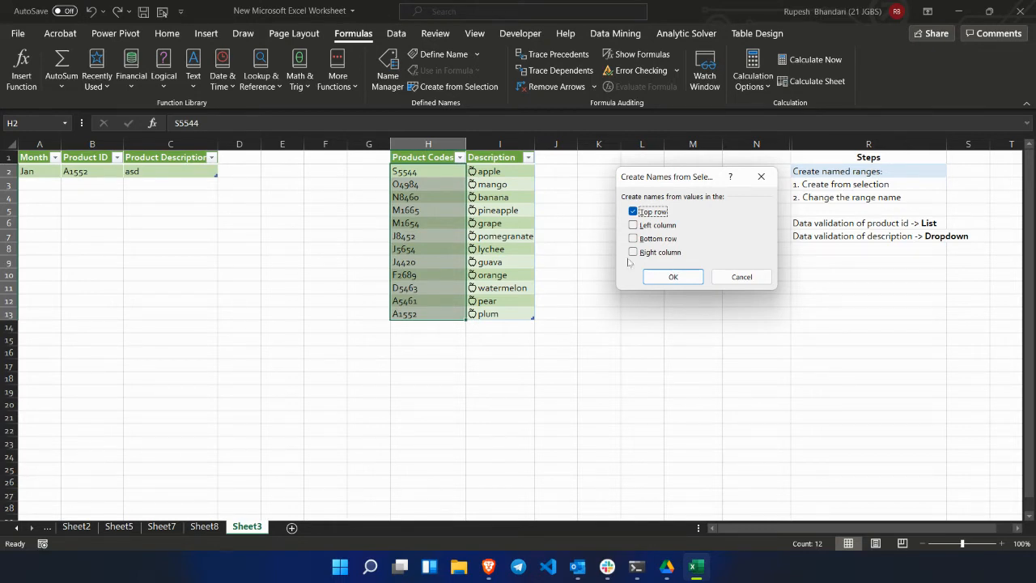
{"action": "left_click", "coordinate": [673, 276]}
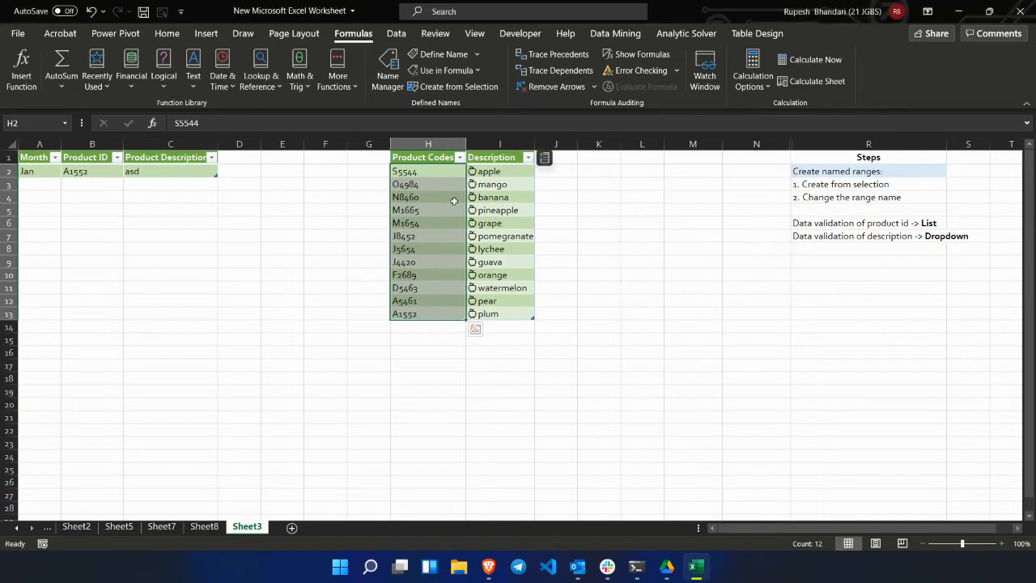
{"action": "left_click", "coordinate": [404, 196]}
{"action": "left_click_drag", "start_coordinate": [37, 175], "coordinate": [141, 171]}
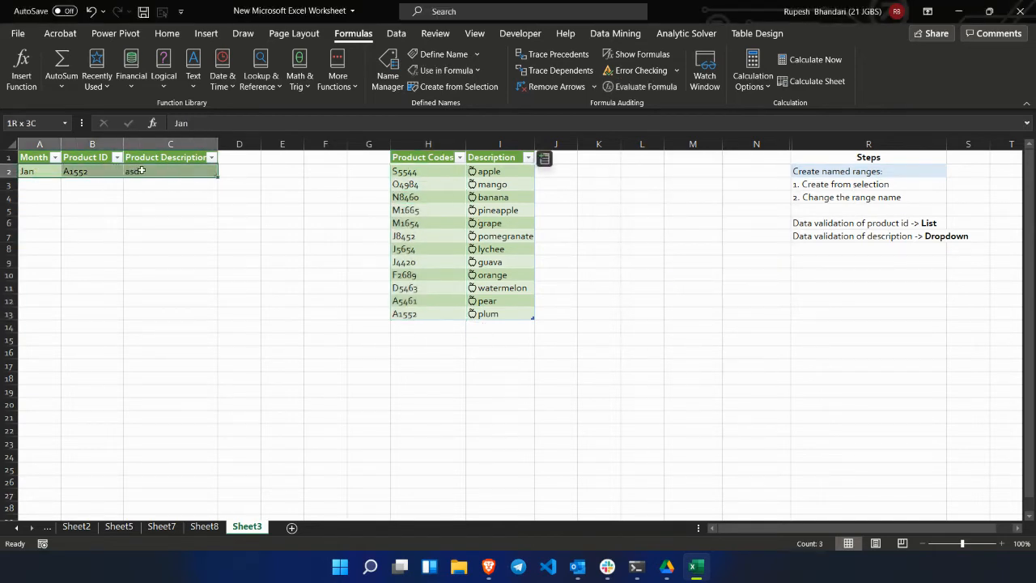
{"action": "left_click", "coordinate": [470, 85]}
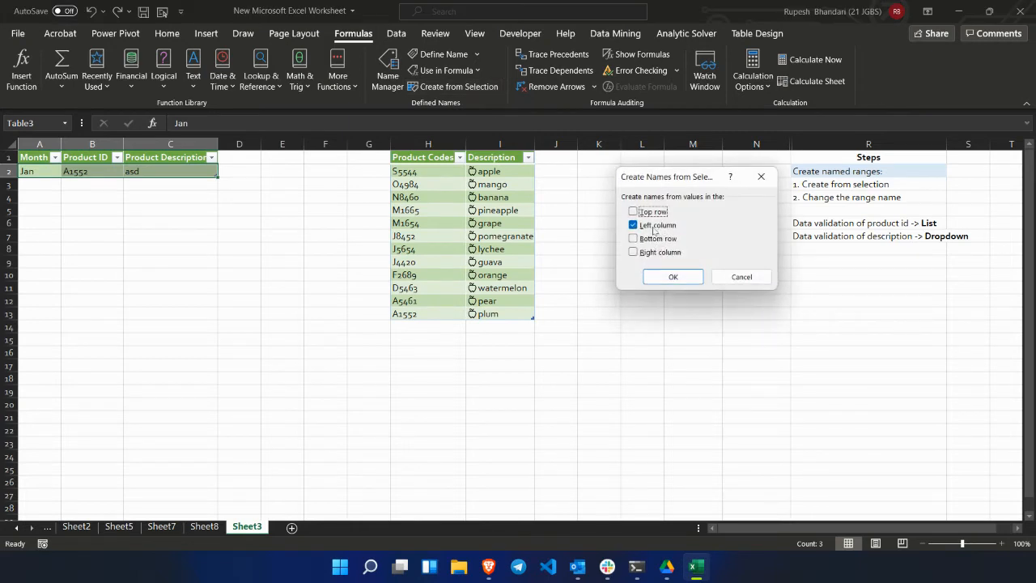
{"action": "left_click", "coordinate": [741, 277]}
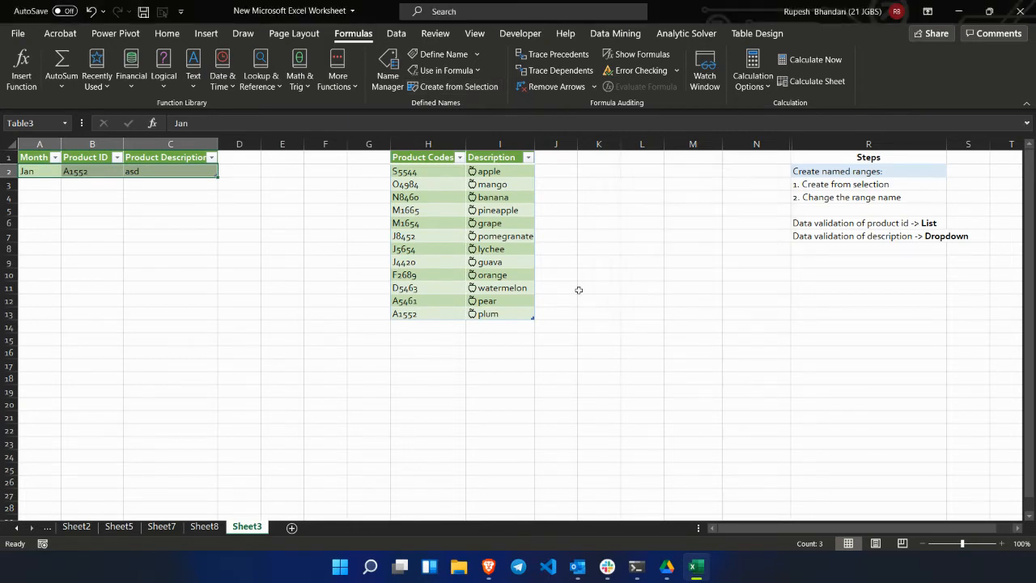
Step: Name the range of Description values I2:I13 "description"
{"action": "left_click", "coordinate": [430, 158]}
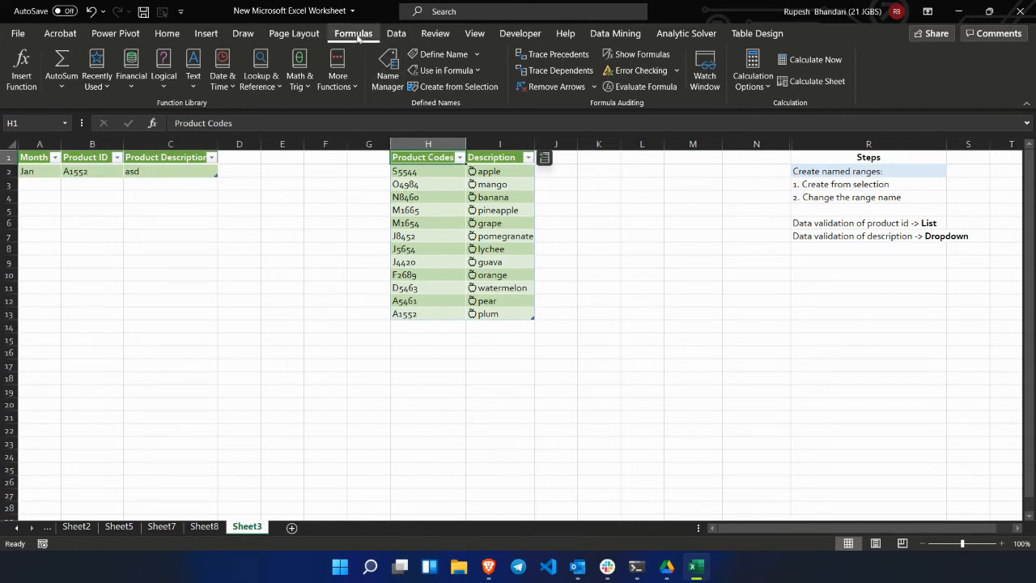
{"action": "left_click", "coordinate": [506, 172]}
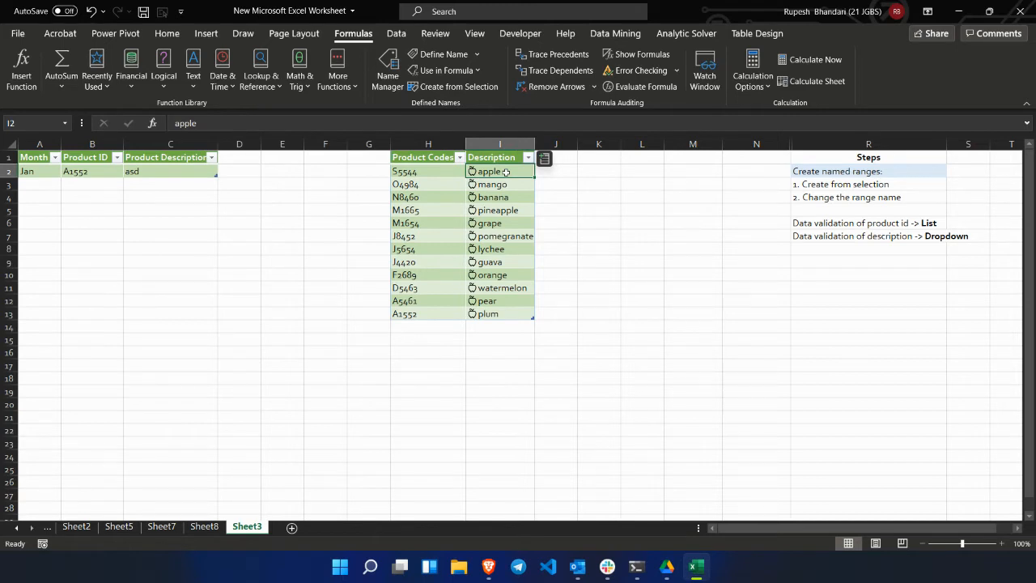
{"action": "key", "text": "ctrl+shift+Down"}
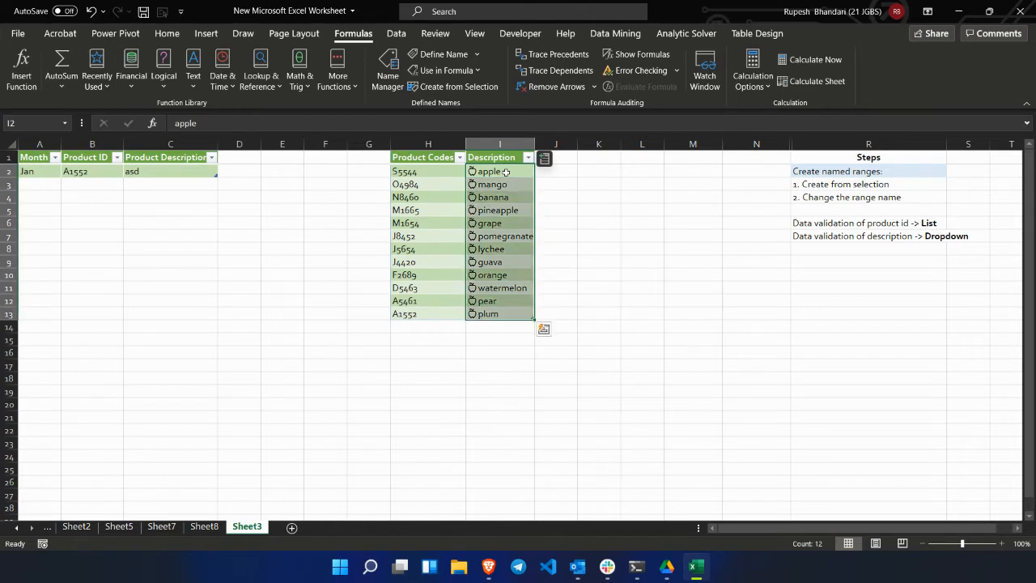
{"action": "left_click", "coordinate": [39, 122]}
{"action": "type", "text": "DESCRIPTION"}
{"action": "key", "text": "BackSpace"}
{"action": "key", "text": "BackSpace"}
{"action": "key", "text": "BackSpace"}
{"action": "key", "text": "BackSpace"}
{"action": "key", "text": "BackSpace"}
{"action": "key", "text": "BackSpace"}
{"action": "key", "text": "BackSpace"}
{"action": "key", "text": "BackSpace"}
{"action": "key", "text": "BackSpace"}
{"action": "key", "text": "BackSpace"}
{"action": "key", "text": "BackSpace"}
{"action": "type", "text": "description"}
{"action": "key", "text": "Return"}
{"action": "left_click", "coordinate": [628, 220]}
Step: Test the description named range by entering =description in K4, and clear the formula
{"action": "left_click", "coordinate": [615, 195]}
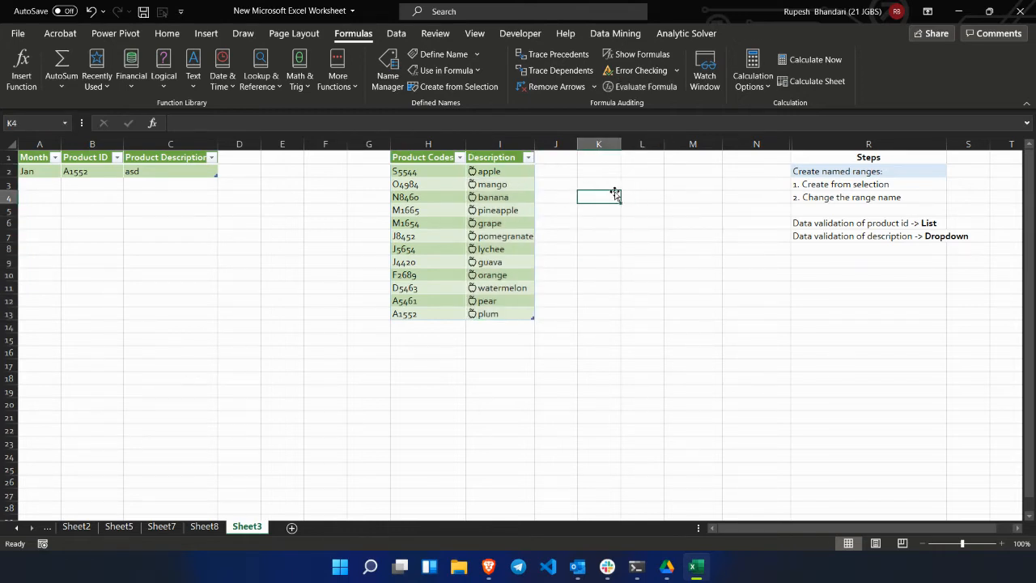
{"action": "type", "text": "=des"}
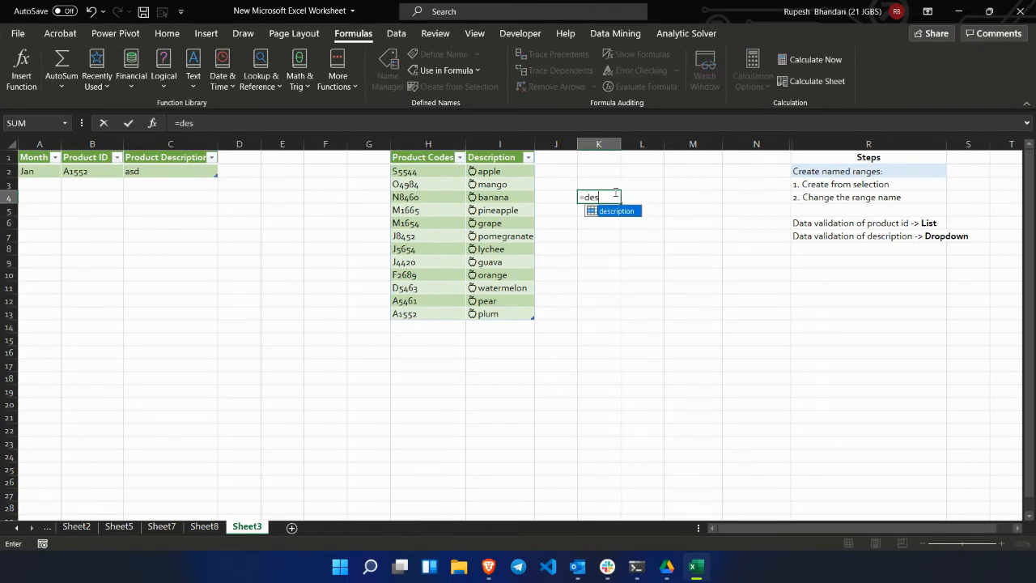
{"action": "key", "text": "Tab"}
{"action": "key", "text": "Return"}
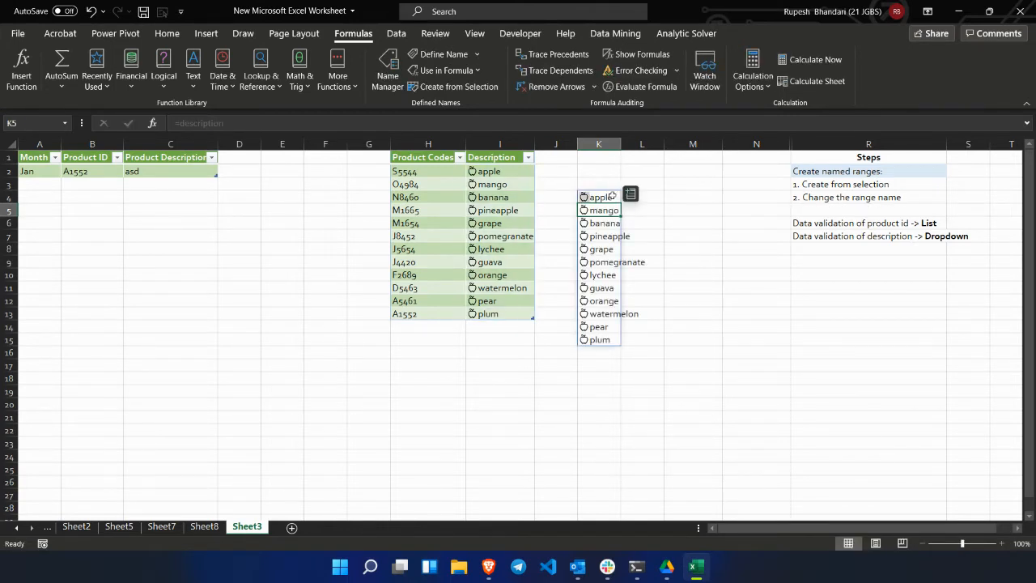
{"action": "key", "text": "Delete"}
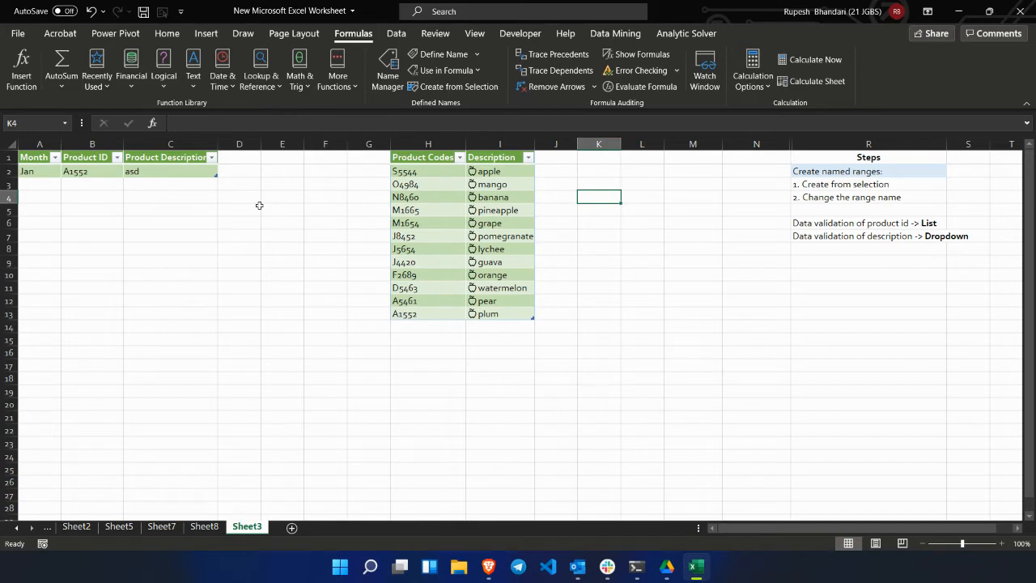
Step: Set data validation for Product ID cell B2 to allow a List without in-cell dropdown, starting its source with =
{"action": "left_click", "coordinate": [102, 171]}
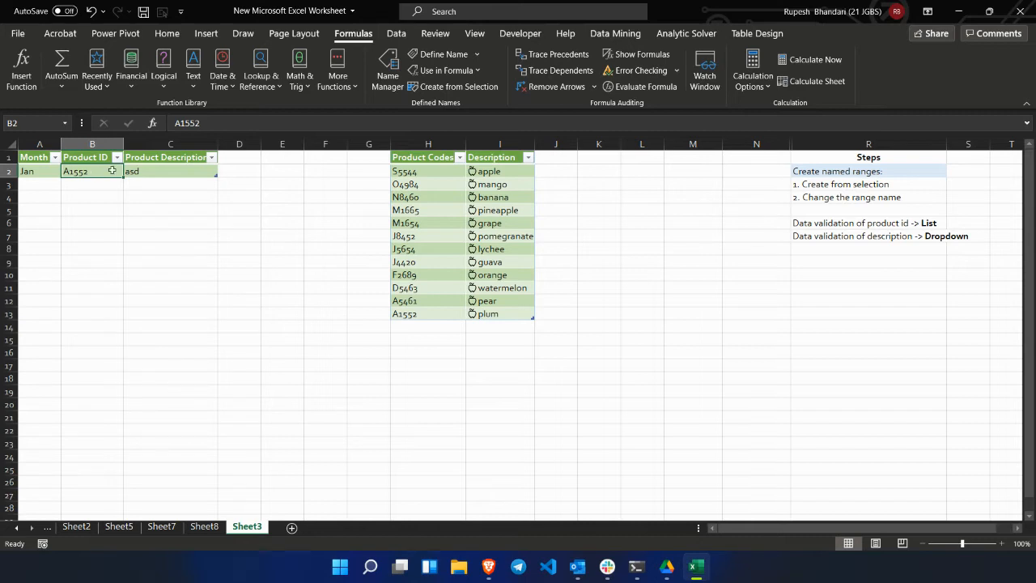
{"action": "left_click", "coordinate": [395, 33]}
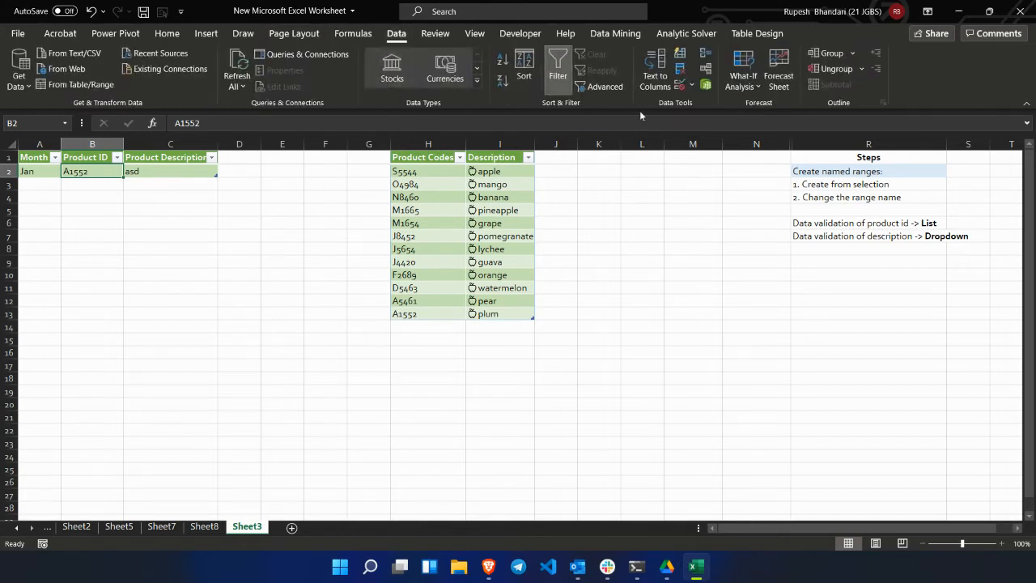
{"action": "left_click", "coordinate": [682, 87]}
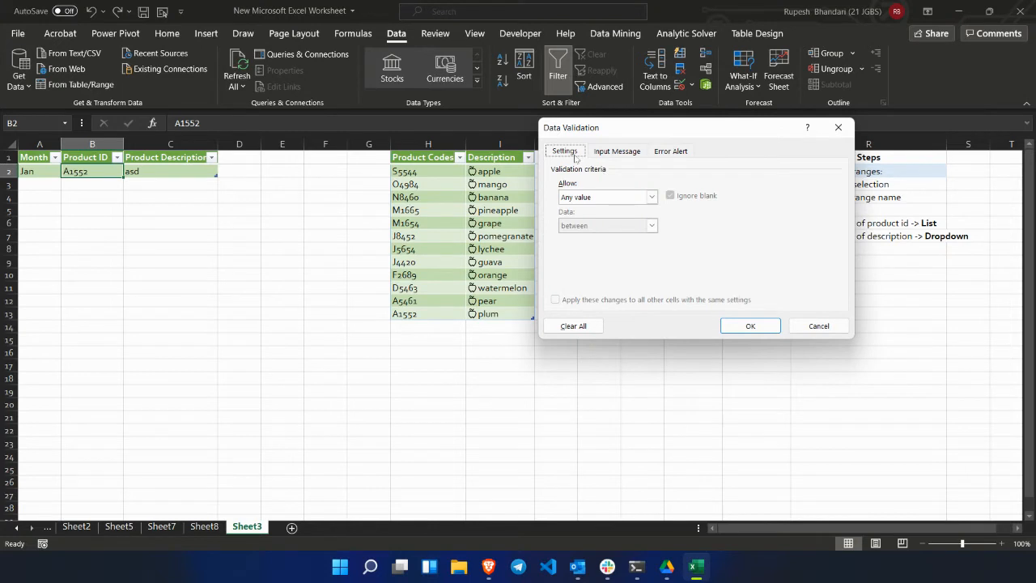
{"action": "left_click_drag", "start_coordinate": [606, 130], "coordinate": [653, 96]}
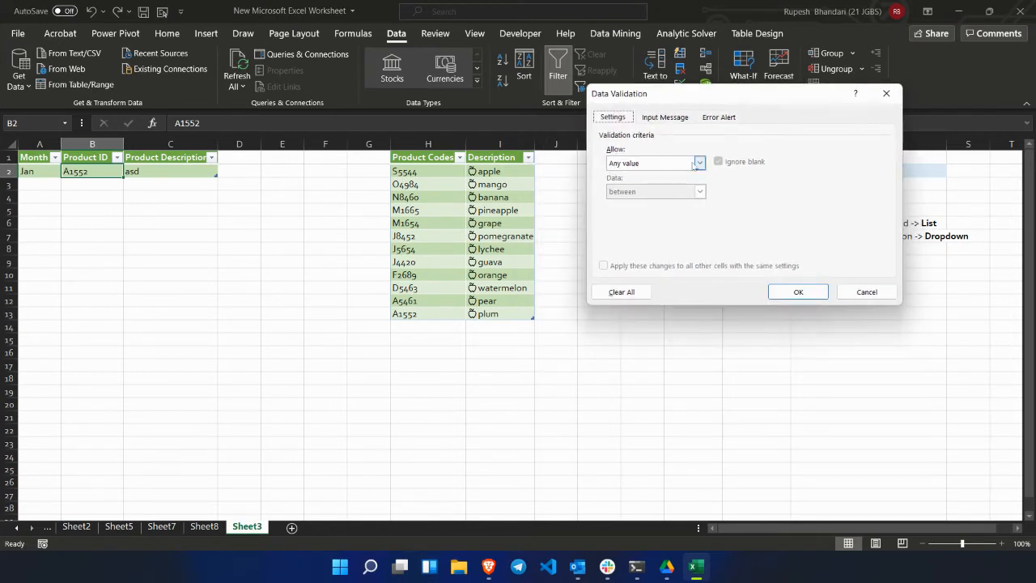
{"action": "left_click", "coordinate": [699, 164]}
{"action": "left_click", "coordinate": [663, 203]}
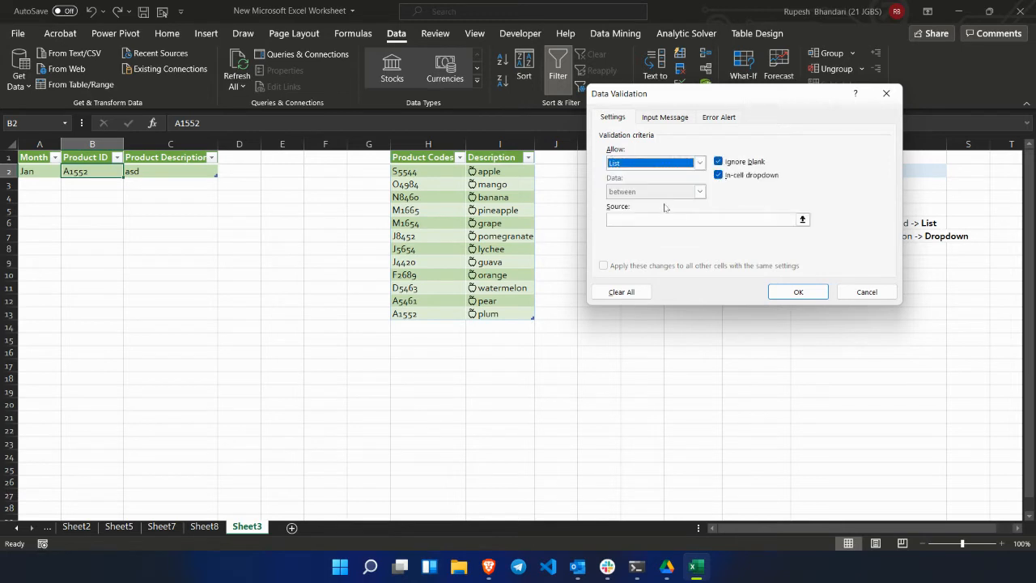
{"action": "left_click", "coordinate": [672, 219]}
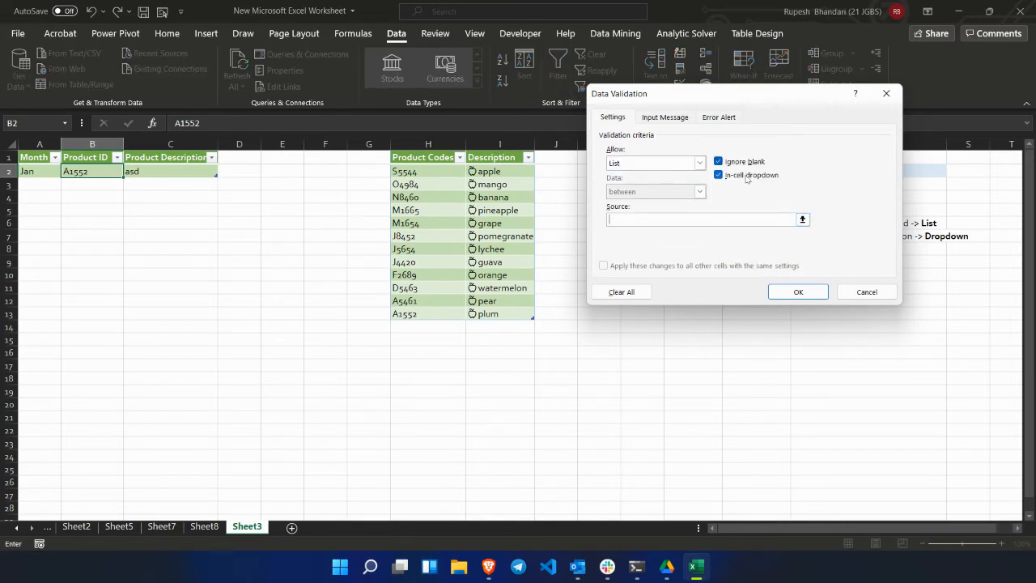
{"action": "left_click", "coordinate": [746, 177]}
{"action": "left_click", "coordinate": [703, 222]}
{"action": "type", "text": "="}
{"action": "left_click_drag", "start_coordinate": [421, 170], "coordinate": [415, 301]}
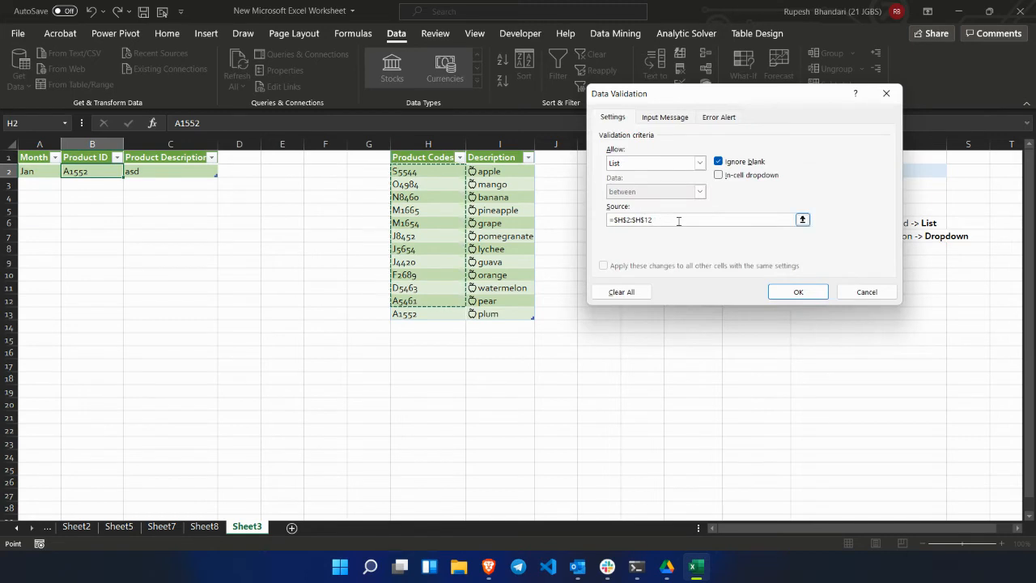
{"action": "key", "text": "BackSpace"}
{"action": "key", "text": "BackSpace"}
{"action": "key", "text": "BackSpace"}
{"action": "key", "text": "BackSpace"}
{"action": "key", "text": "BackSpace"}
{"action": "key", "text": "BackSpace"}
{"action": "key", "text": "BackSpace"}
{"action": "key", "text": "BackSpace"}
{"action": "key", "text": "BackSpace"}
{"action": "key", "text": "BackSpace"}
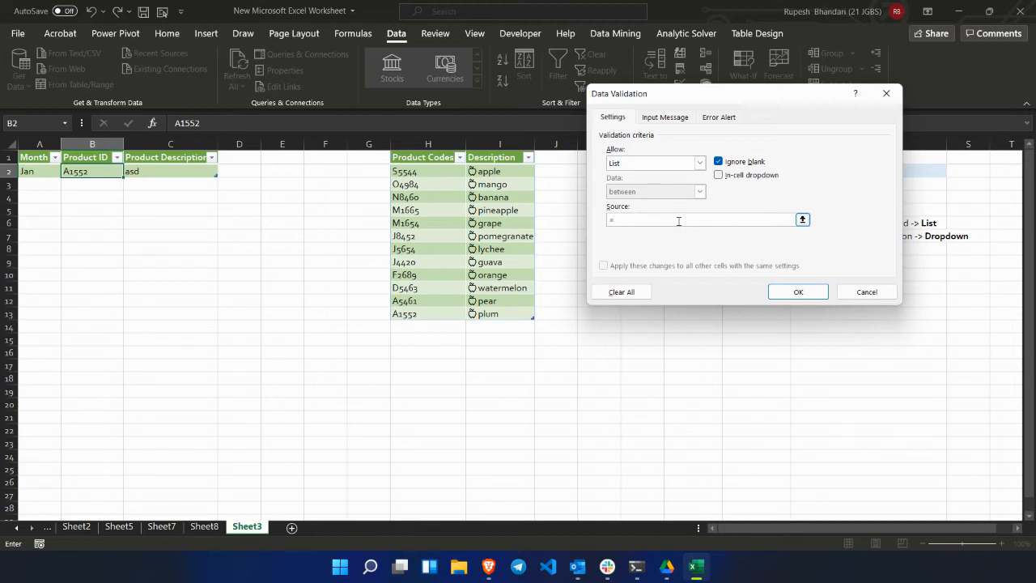
Step: Try to apply =product_codes as the list source for the Product ID cell's validation, and cancel the validation settings
{"action": "type", "text": "product_codes"}
{"action": "left_click", "coordinate": [798, 292]}
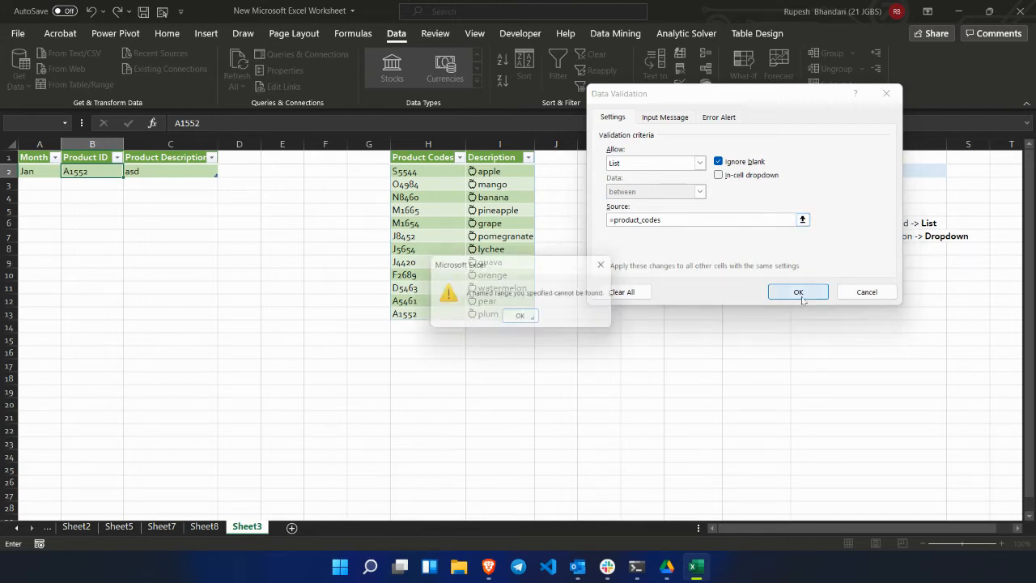
{"action": "left_click", "coordinate": [525, 318]}
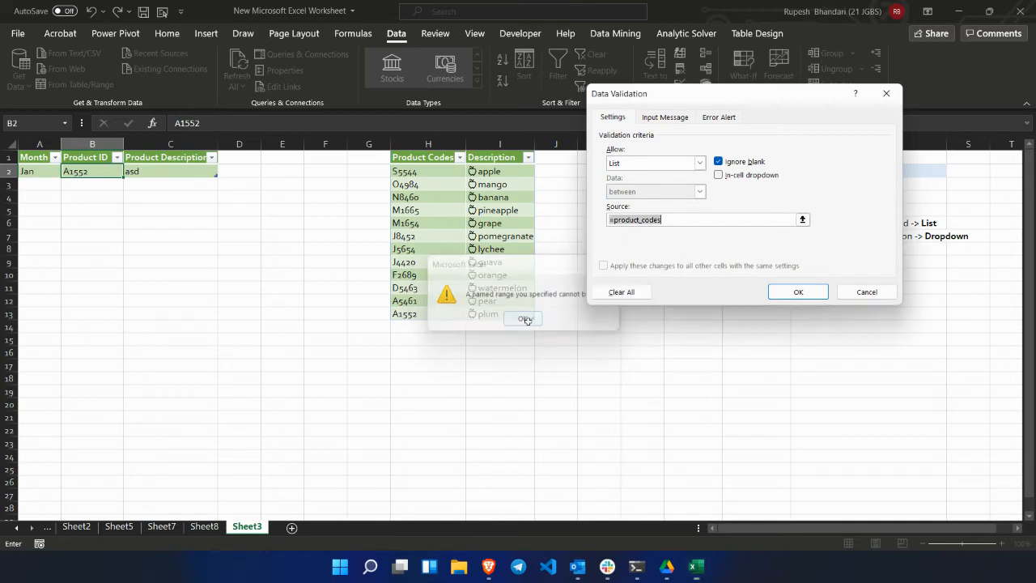
{"action": "left_click", "coordinate": [705, 220]}
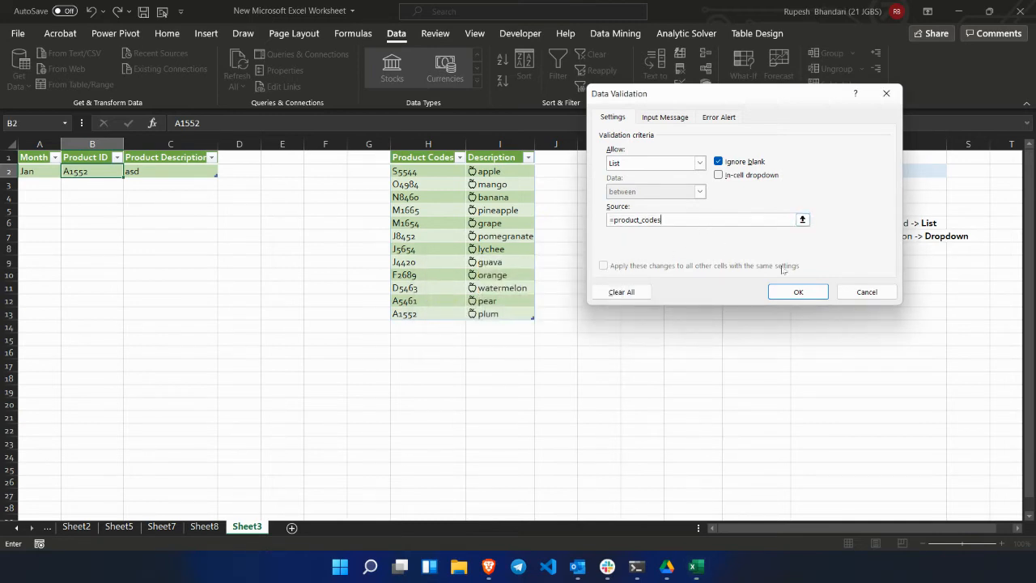
{"action": "left_click", "coordinate": [866, 291]}
Step: Check whether a product codes name is offered for formulas by starting =prod in G7, and clear the entry
{"action": "left_click", "coordinate": [363, 233]}
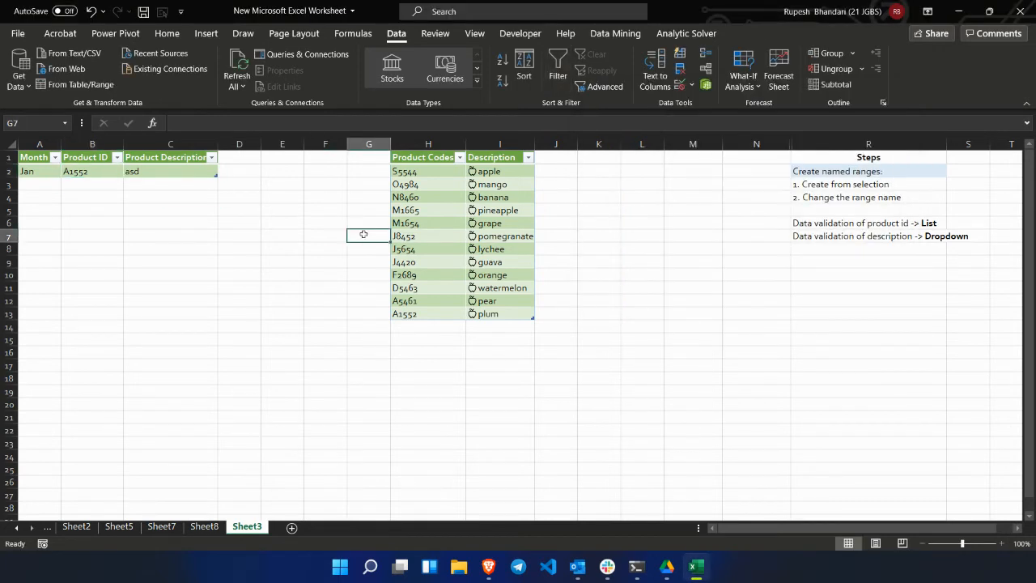
{"action": "type", "text": "=pro"}
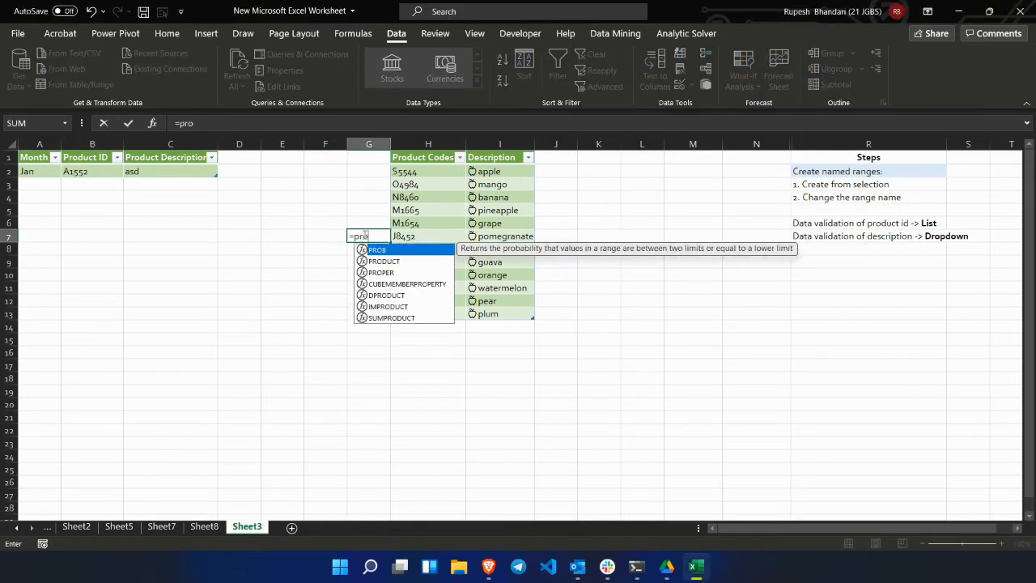
{"action": "type", "text": "d"}
{"action": "key", "text": "BackSpace"}
{"action": "key", "text": "BackSpace"}
{"action": "key", "text": "BackSpace"}
{"action": "key", "text": "BackSpace"}
{"action": "key", "text": "BackSpace"}
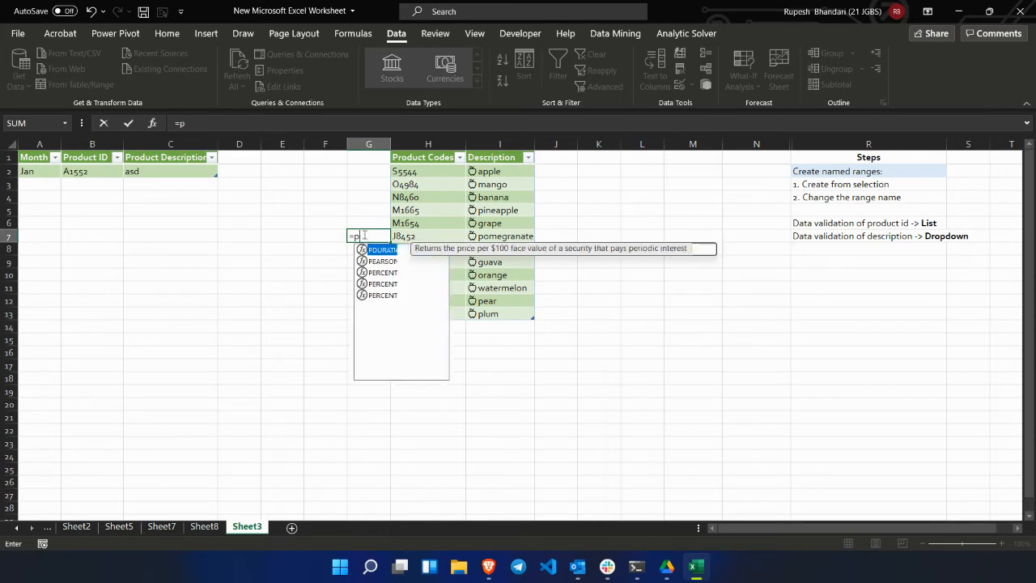
Step: Create a named range from the Product Codes column including its header (H1:H13), taking the name from the top row
{"action": "left_click_drag", "start_coordinate": [440, 157], "coordinate": [428, 314]}
{"action": "left_click", "coordinate": [362, 34]}
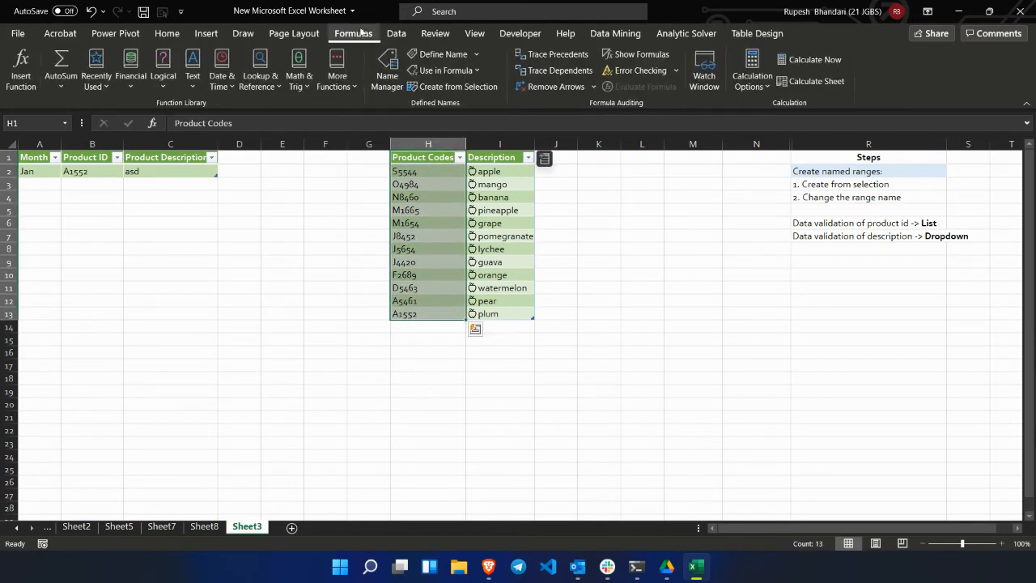
{"action": "left_click", "coordinate": [444, 87]}
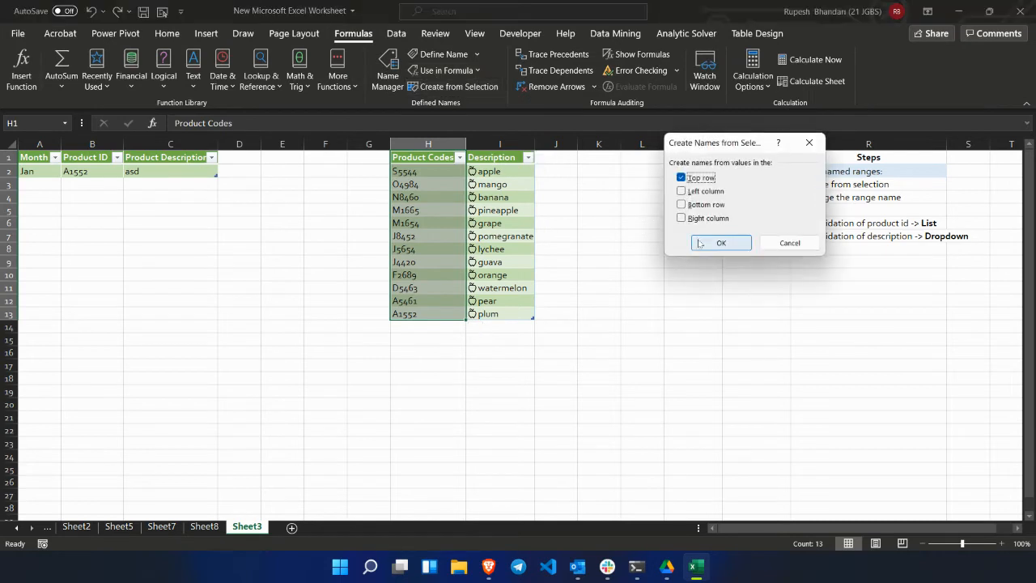
{"action": "left_click", "coordinate": [720, 242]}
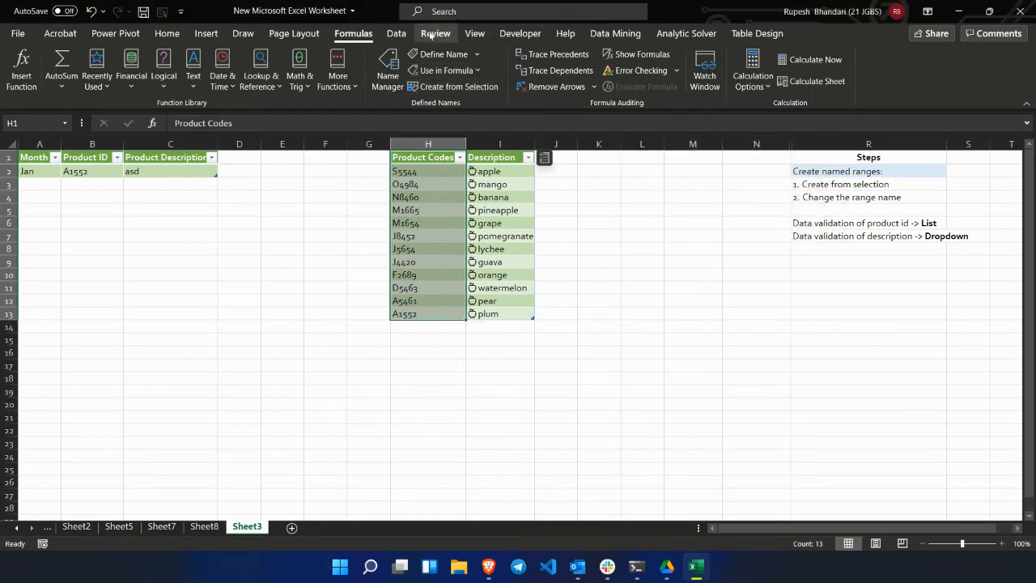
Step: Set data validation for Product ID cell B2 to a List without in-cell dropdown, using =product_codes as the source
{"action": "left_click", "coordinate": [395, 35]}
{"action": "left_click", "coordinate": [72, 172]}
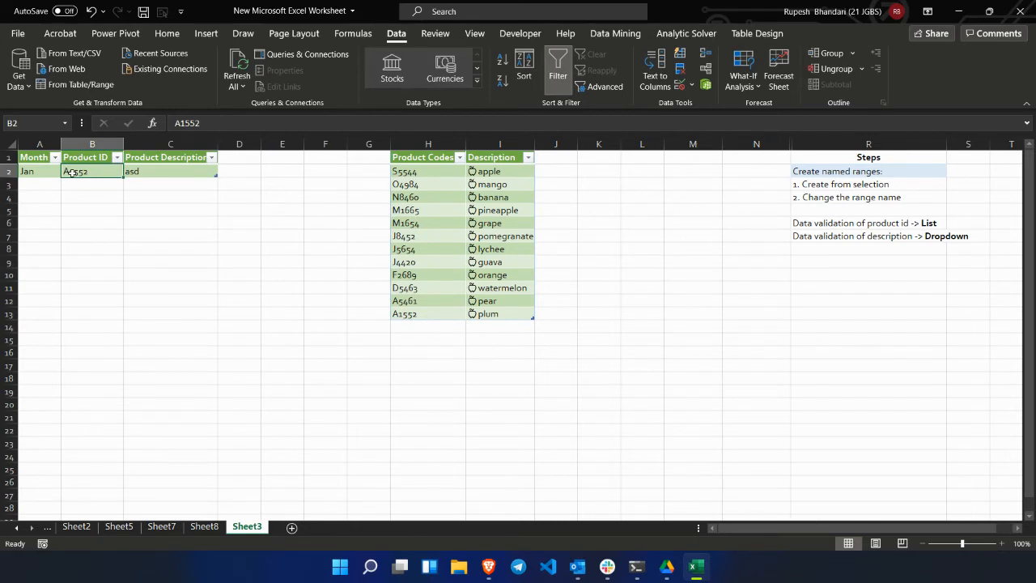
{"action": "left_click", "coordinate": [680, 85]}
{"action": "left_click", "coordinate": [663, 164]}
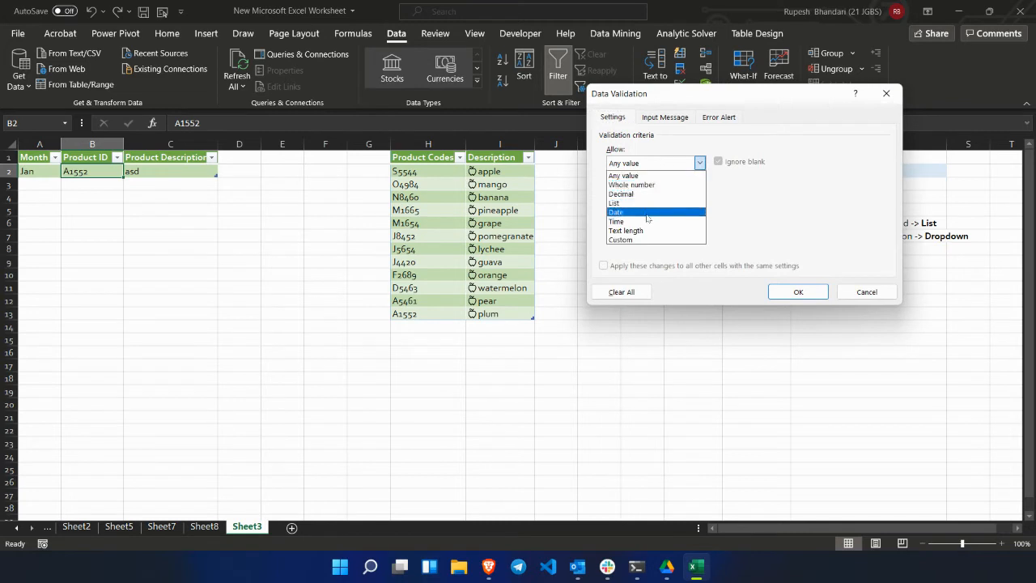
{"action": "left_click", "coordinate": [645, 204]}
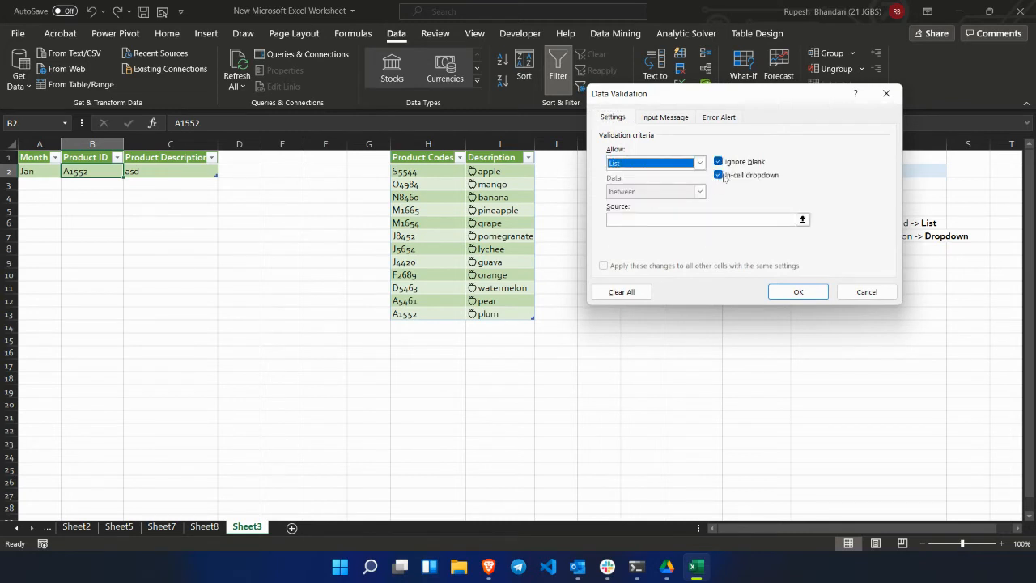
{"action": "left_click", "coordinate": [699, 217]}
{"action": "type", "text": "=pr"}
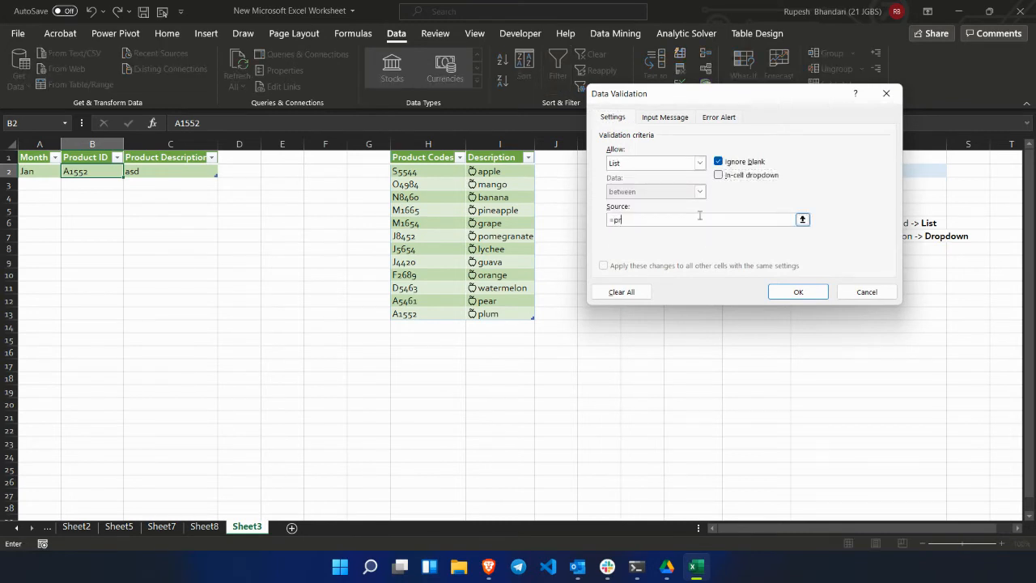
{"action": "type", "text": "oduct-code"}
{"action": "key", "text": "BackSpace"}
{"action": "key", "text": "BackSpace"}
{"action": "key", "text": "BackSpace"}
{"action": "key", "text": "BackSpace"}
{"action": "key", "text": "BackSpace"}
{"action": "type", "text": "_codes"}
{"action": "left_click", "coordinate": [797, 293]}
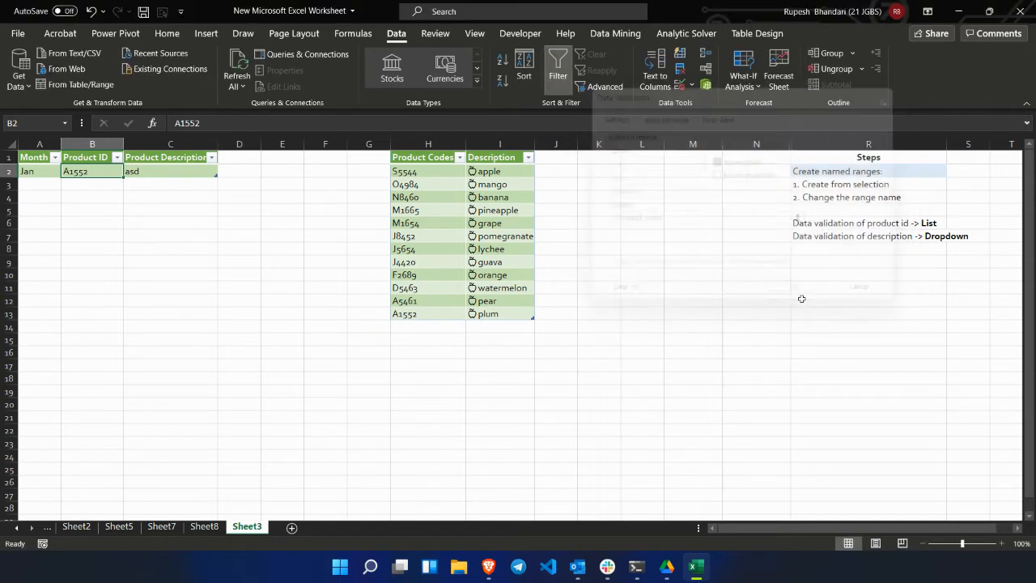
Step: Test the Product ID validation by entering A1553 in B2, and cancel the entry
{"action": "double_click", "coordinate": [95, 172]}
{"action": "key", "text": "BackSpace"}
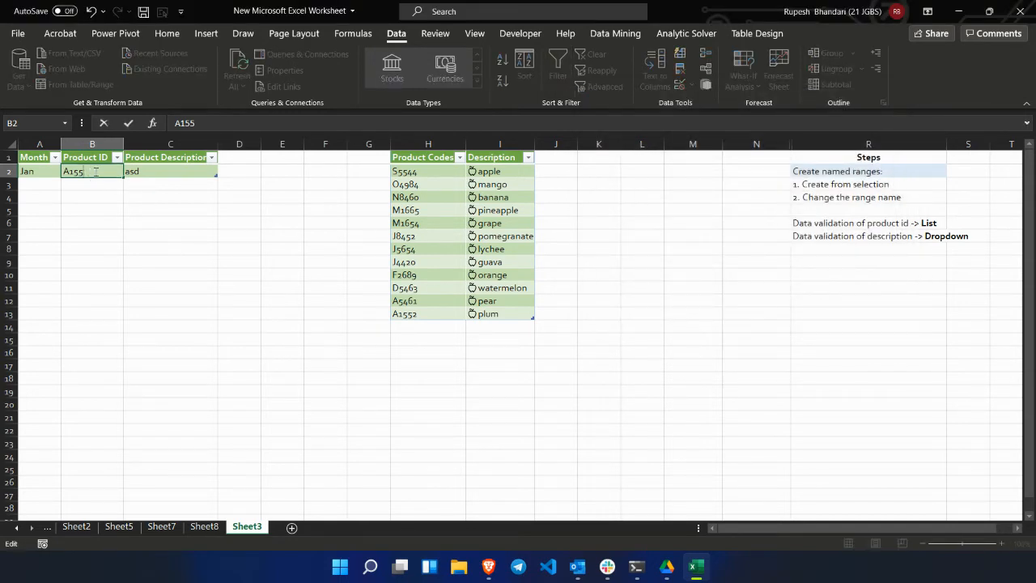
{"action": "type", "text": "3"}
{"action": "key", "text": "Return"}
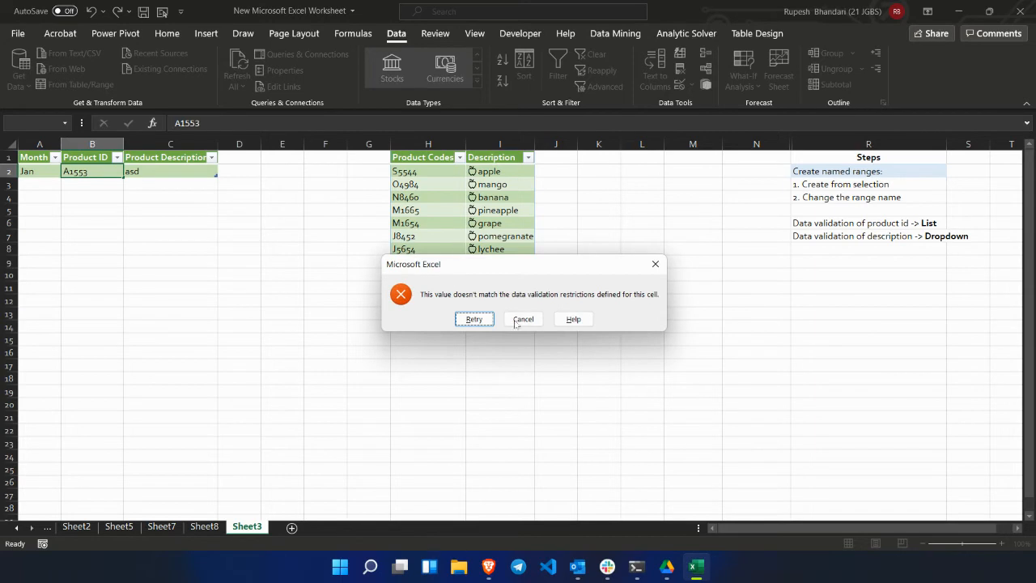
{"action": "left_click", "coordinate": [523, 320]}
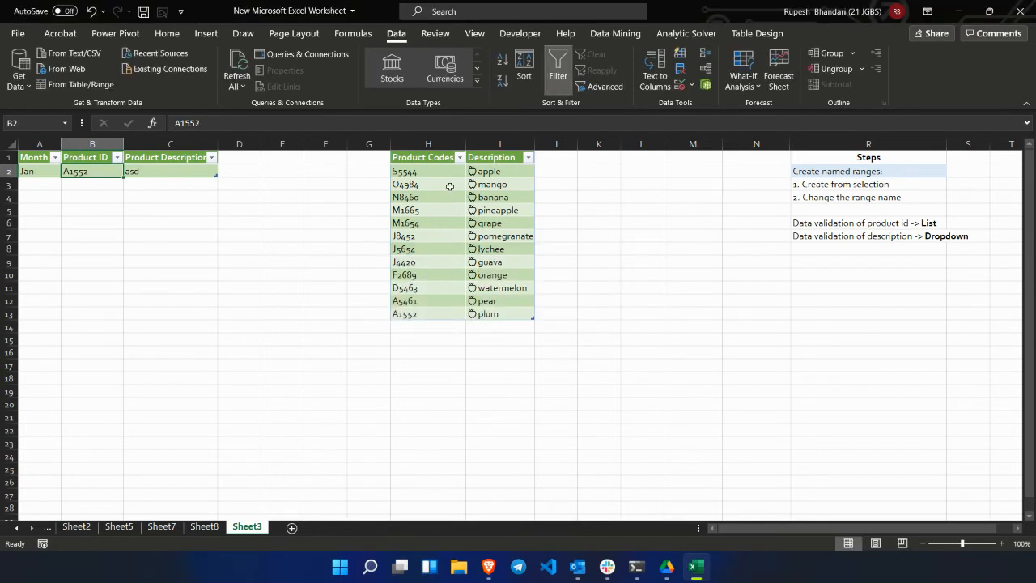
Step: Set data validation for Product Description cell C2 to a List with in-cell dropdown, using =description as the source
{"action": "left_click", "coordinate": [183, 172]}
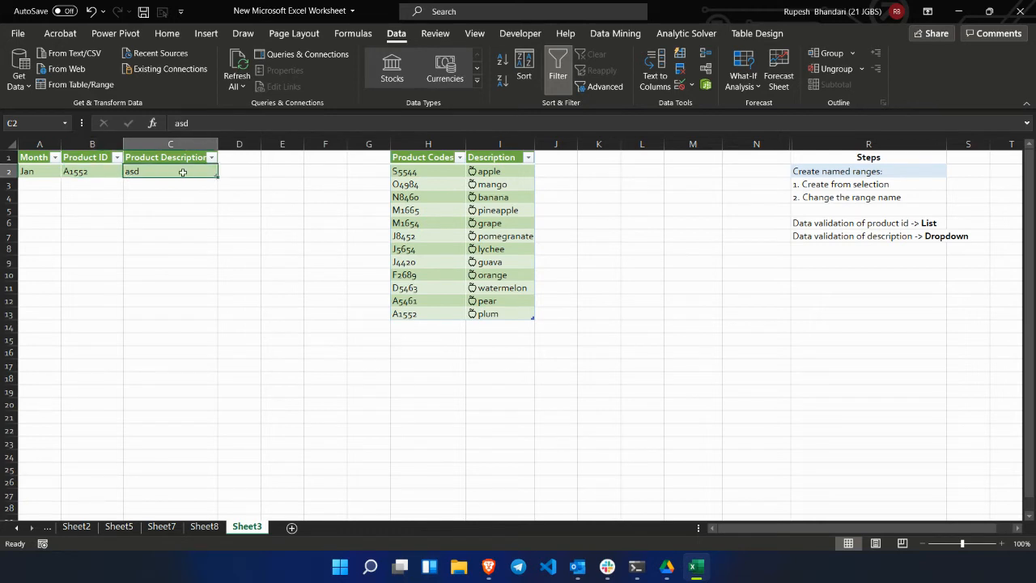
{"action": "left_click", "coordinate": [680, 84]}
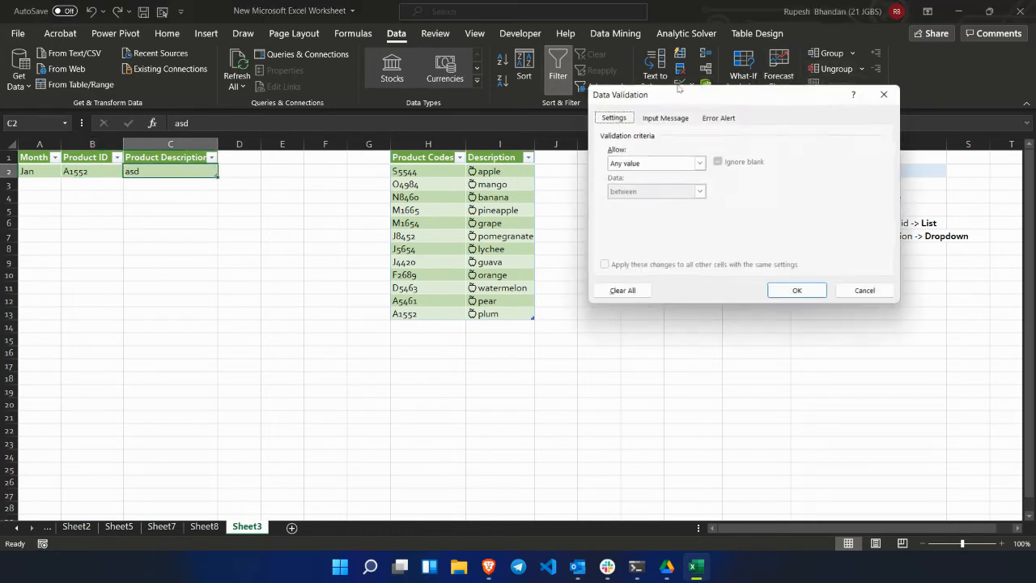
{"action": "left_click", "coordinate": [699, 163]}
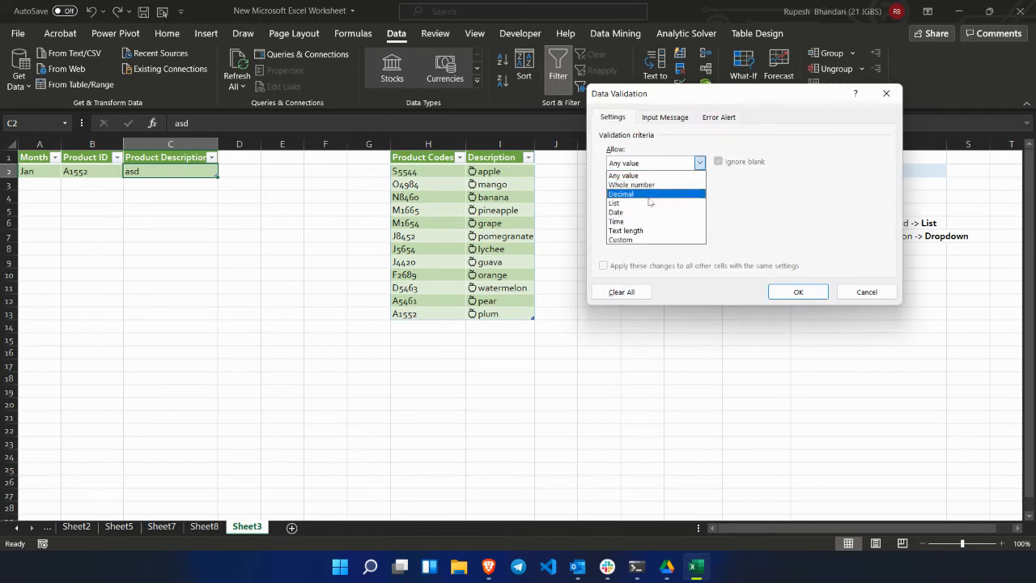
{"action": "left_click", "coordinate": [648, 204]}
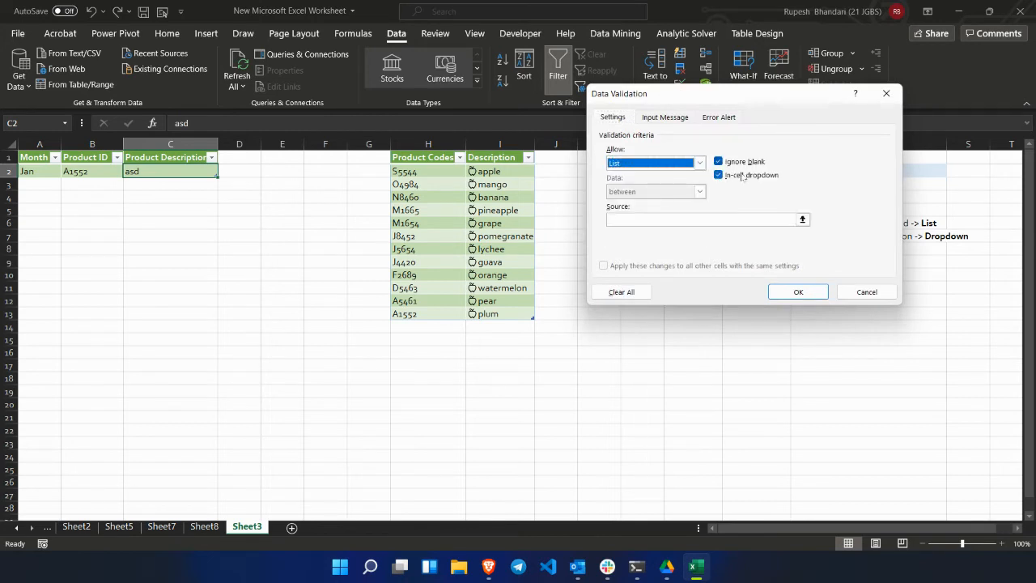
{"action": "left_click", "coordinate": [718, 221]}
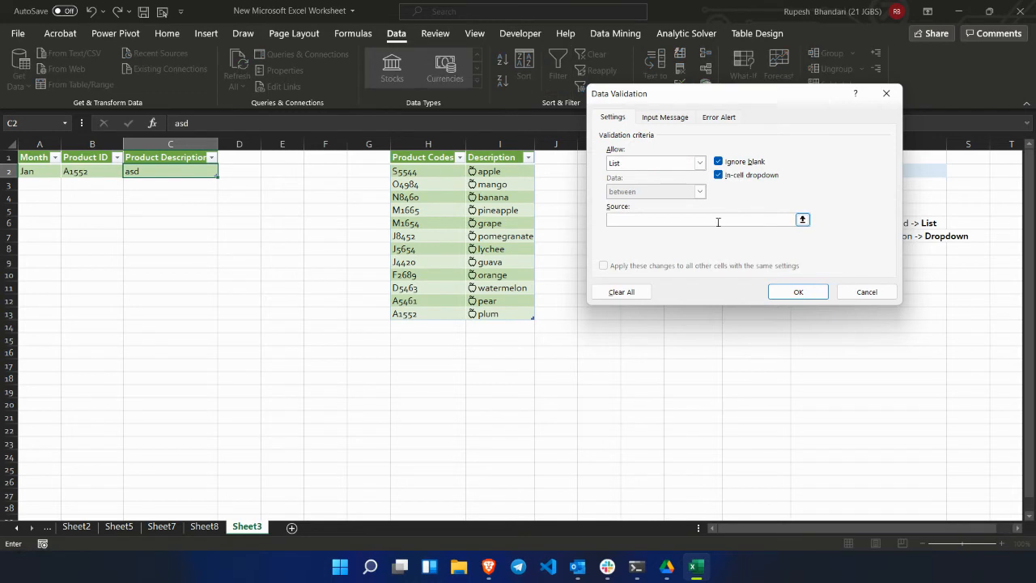
{"action": "type", "text": "=descip"}
{"action": "key", "text": "BackSpace"}
{"action": "key", "text": "BackSpace"}
{"action": "type", "text": "ription"}
Step: Give C2's error alert the title "INput Error" and message "Please enter description from the description list", and apply the validation
{"action": "left_click", "coordinate": [719, 118]}
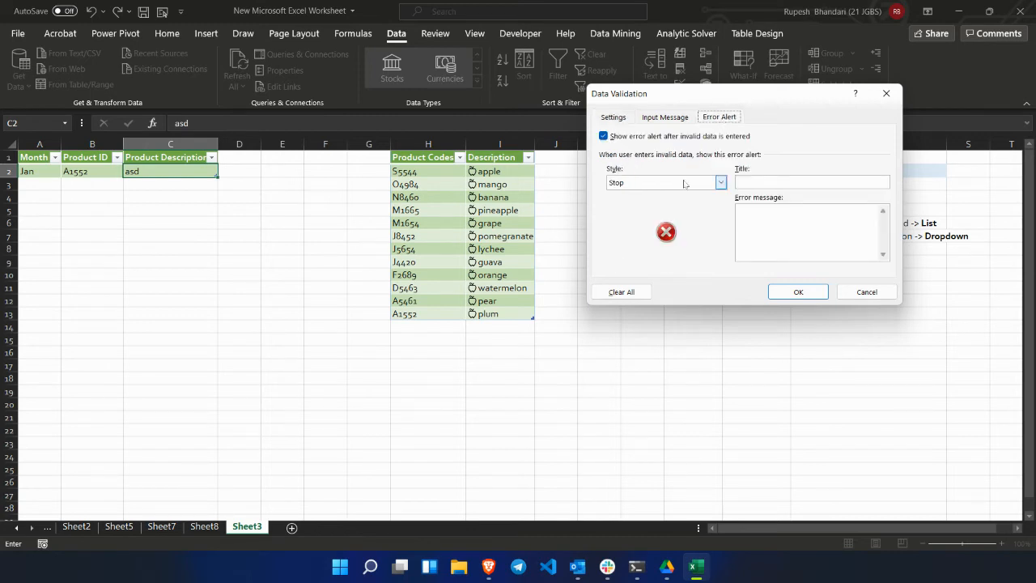
{"action": "left_click", "coordinate": [767, 182]}
{"action": "type", "text": "INput "}
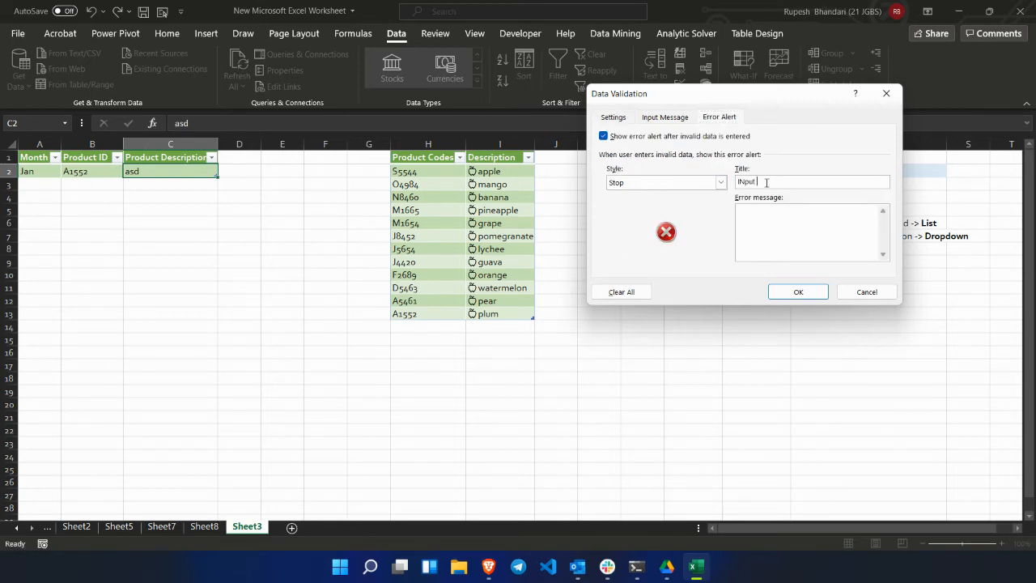
{"action": "type", "text": "Wrror"}
{"action": "key", "text": "BackSpace"}
{"action": "key", "text": "BackSpace"}
{"action": "type", "text": "ErPlease enetweer"}
{"action": "key", "text": "BackSpace"}
{"action": "key", "text": "BackSpace"}
{"action": "key", "text": "BackSpace"}
{"action": "key", "text": "BackSpace"}
{"action": "key", "text": "BackSpace"}
{"action": "key", "text": "BackSpace"}
{"action": "type", "text": "ter description from t"}
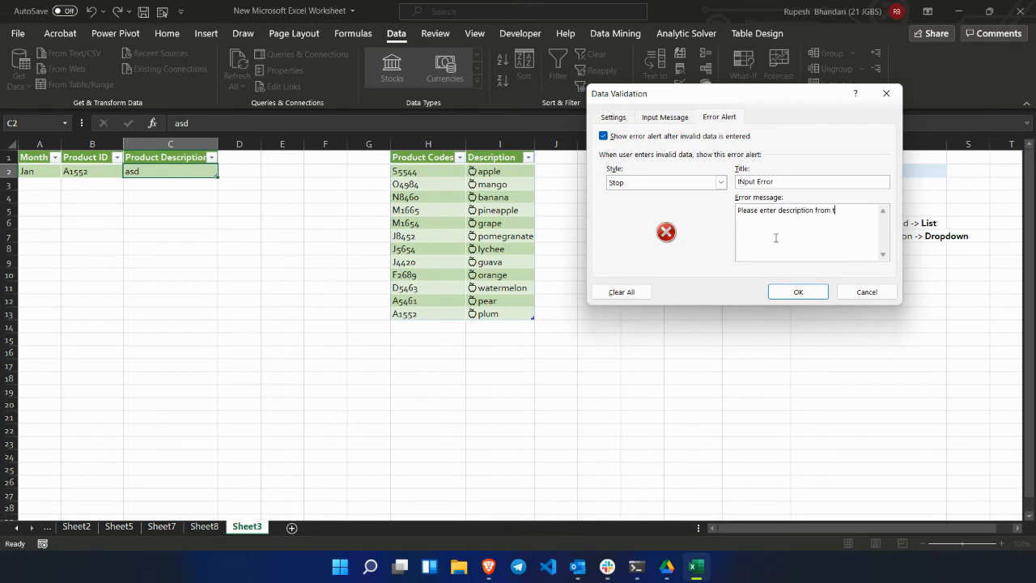
{"action": "type", "text": "he description list"}
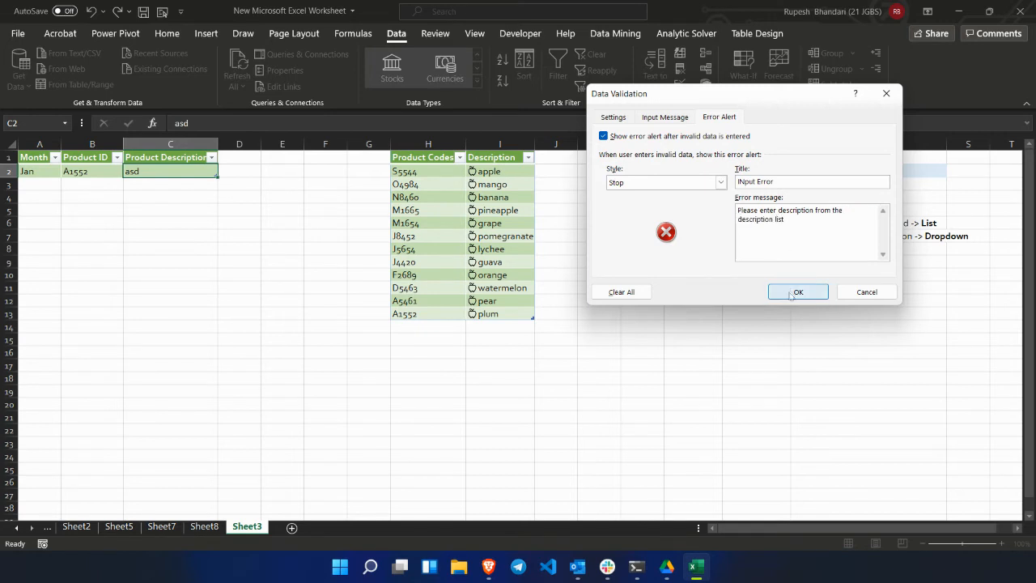
{"action": "left_click", "coordinate": [788, 292]}
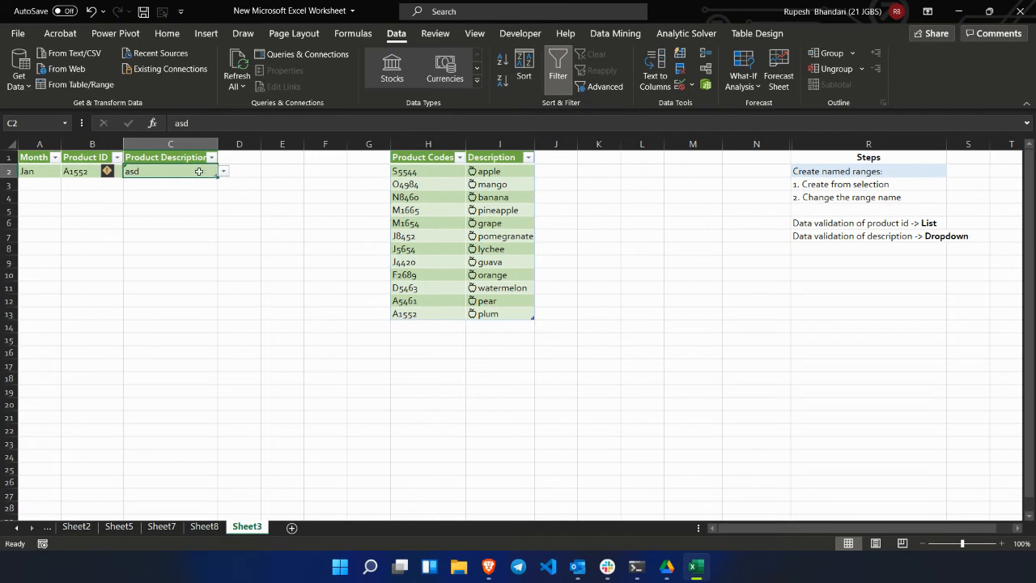
Step: Test the Product Description validation by entering asd in C2, and cancel the entry
{"action": "key", "text": "Return"}
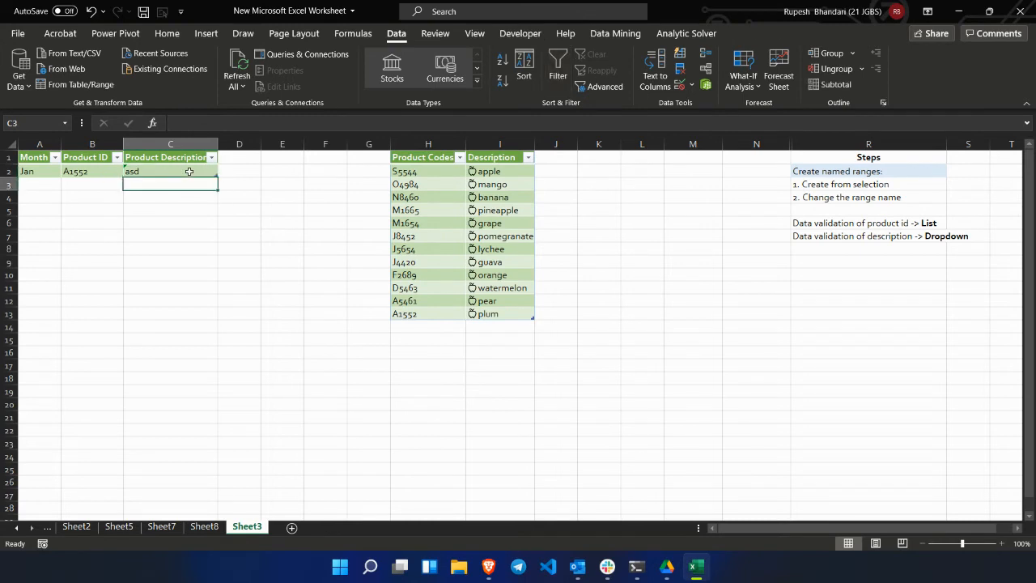
{"action": "left_click", "coordinate": [188, 171]}
{"action": "type", "text": "asd"}
{"action": "key", "text": "Return"}
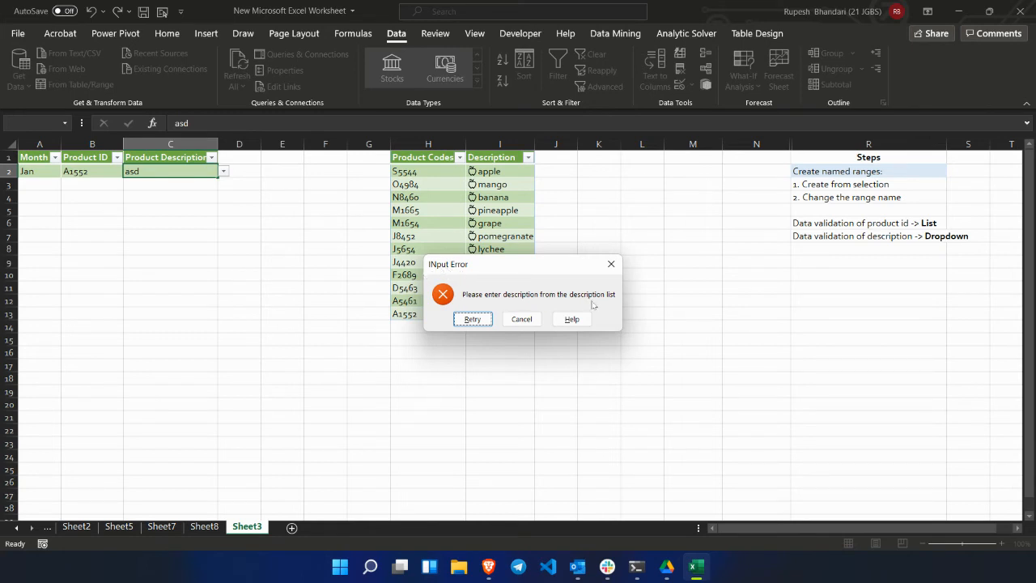
{"action": "left_click", "coordinate": [520, 320]}
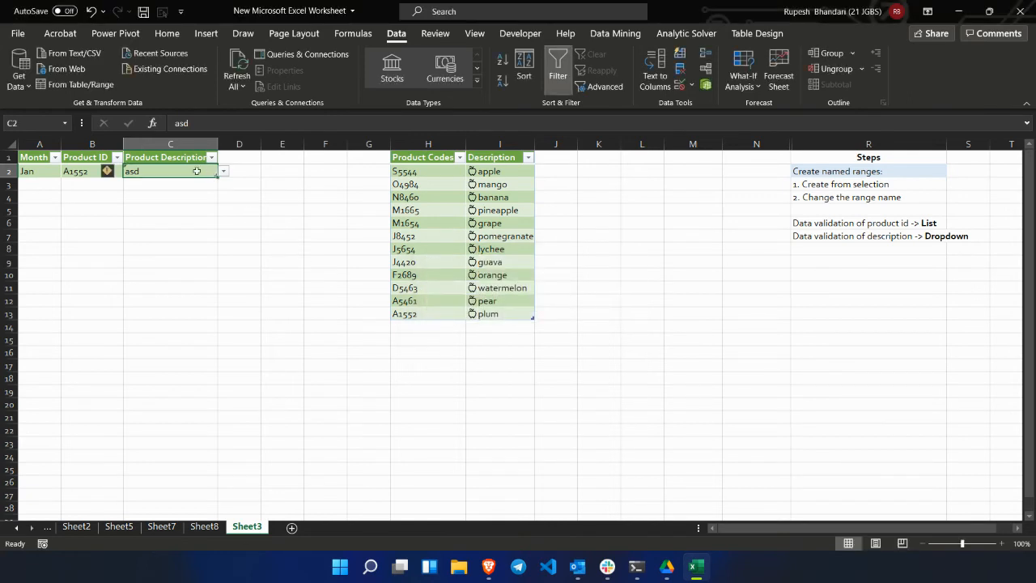
Step: Change the error alert style of C2's data validation to Warning
{"action": "left_click", "coordinate": [691, 85]}
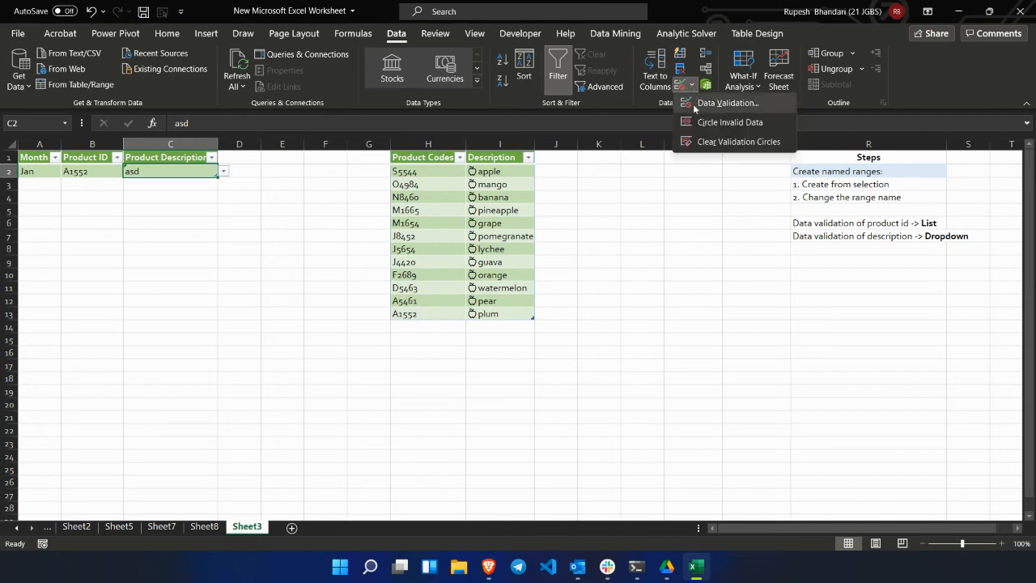
{"action": "left_click", "coordinate": [712, 111]}
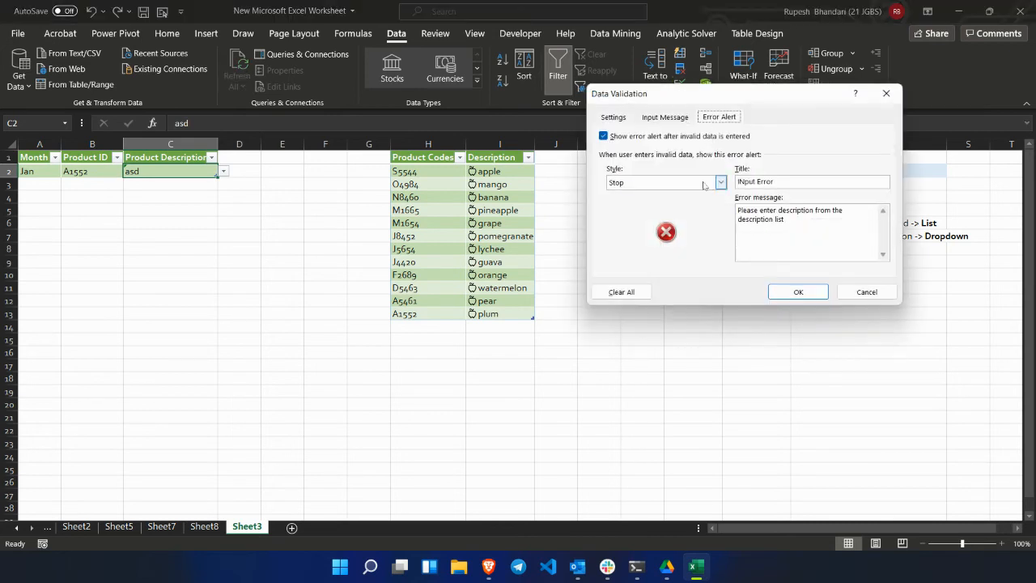
{"action": "left_click", "coordinate": [721, 182]}
{"action": "left_click", "coordinate": [680, 203]}
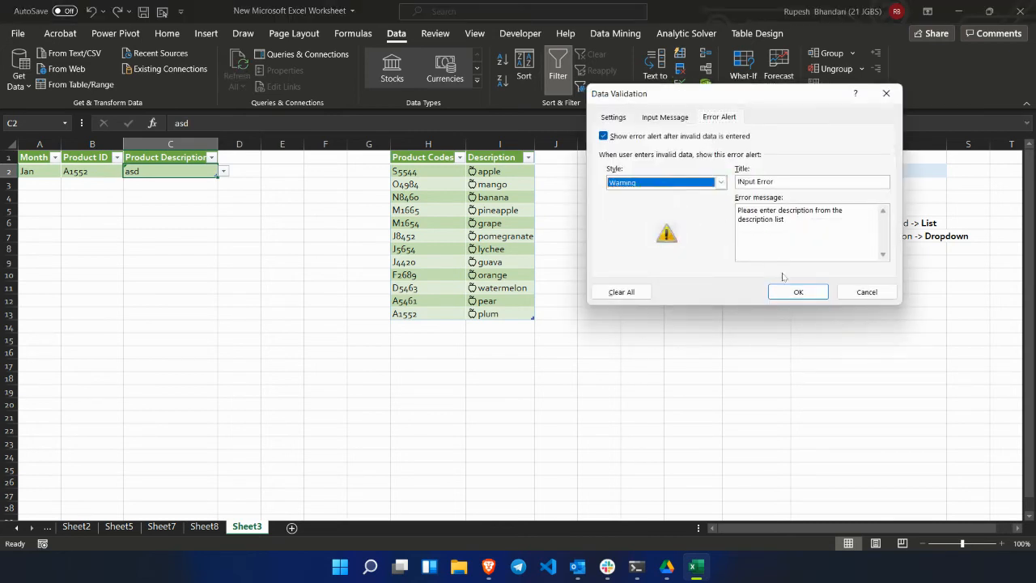
{"action": "left_click", "coordinate": [789, 290]}
Step: Test the Warning alert by re-entering asd in C2, decline to continue, and cancel the entry
{"action": "double_click", "coordinate": [165, 171]}
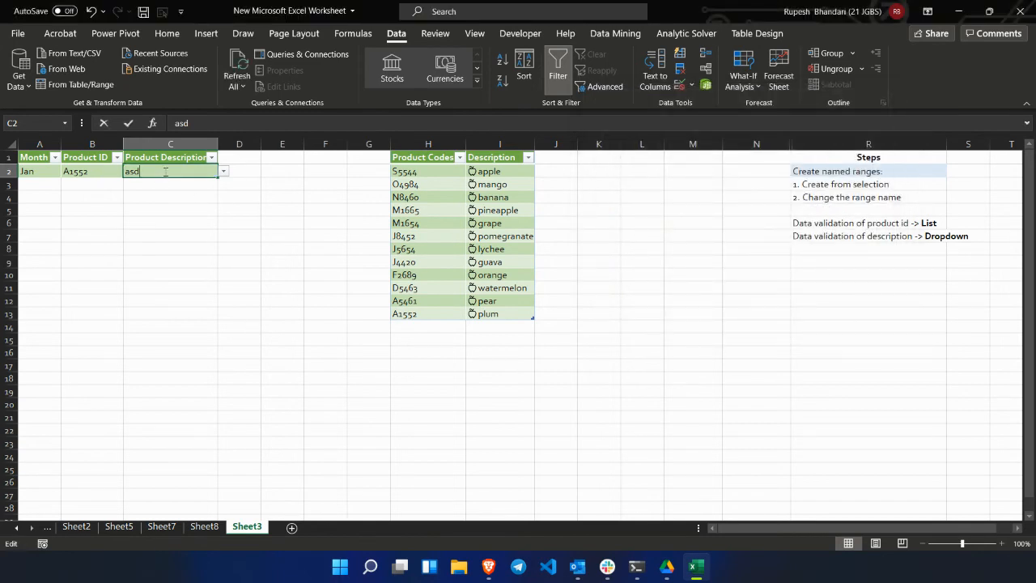
{"action": "key", "text": "Return"}
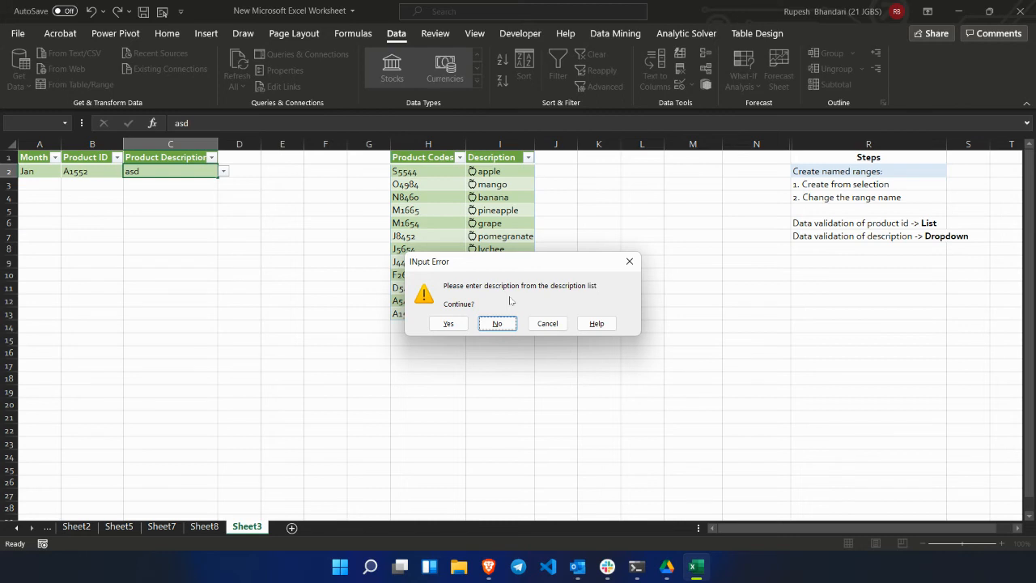
{"action": "left_click", "coordinate": [497, 322]}
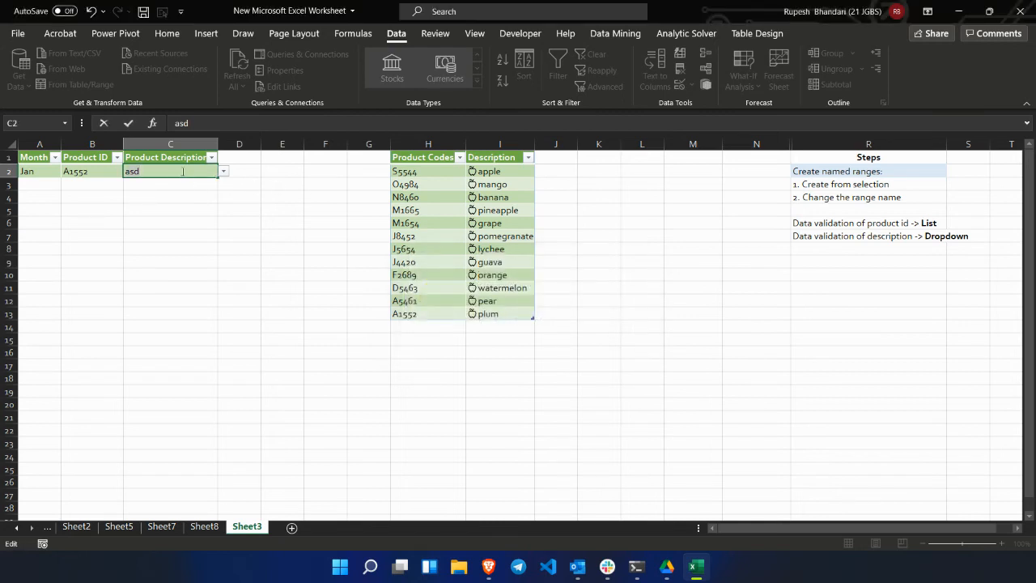
{"action": "left_click", "coordinate": [224, 171]}
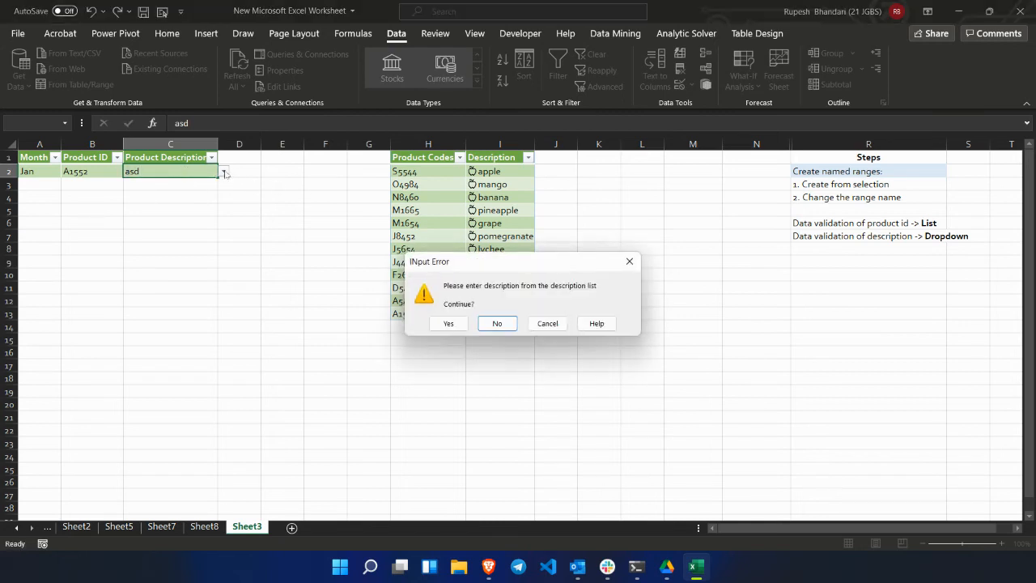
{"action": "left_click", "coordinate": [547, 323]}
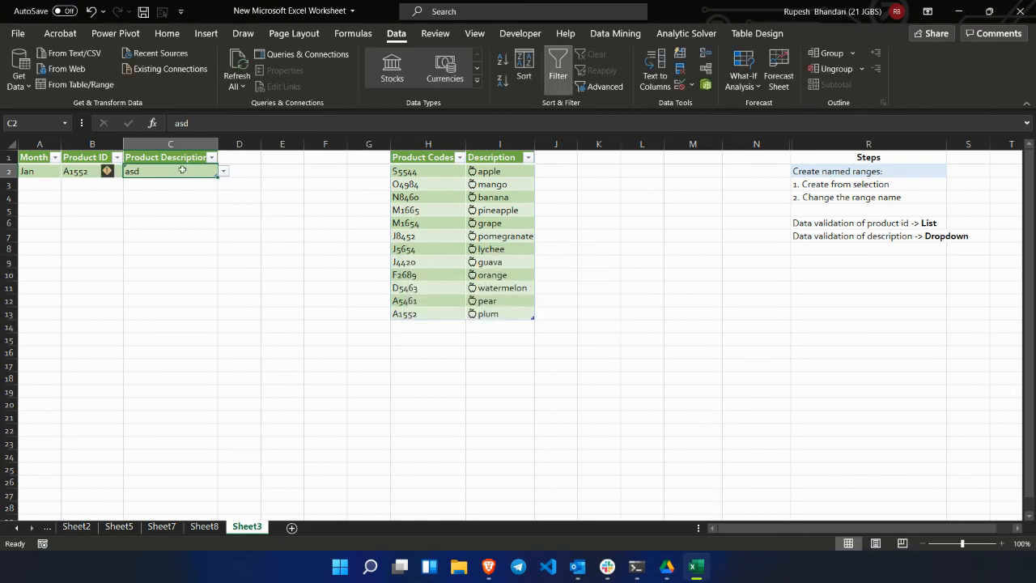
Step: Clear Product Description cell C2 and choose grape from its validation dropdown
{"action": "type", "text": "a"}
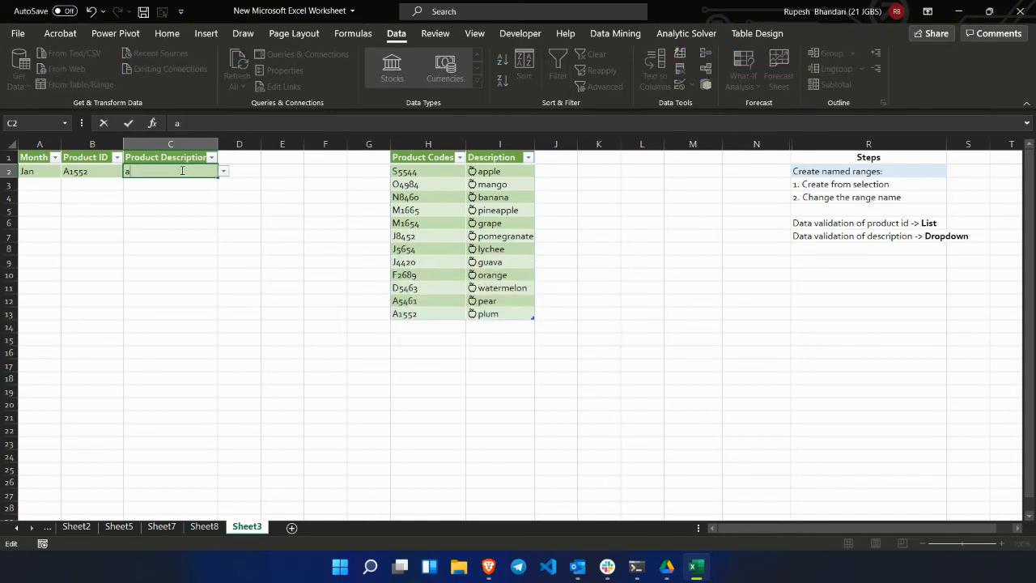
{"action": "key", "text": "BackSpace"}
{"action": "left_click", "coordinate": [181, 186]}
{"action": "left_click", "coordinate": [194, 170]}
{"action": "left_click", "coordinate": [225, 172]}
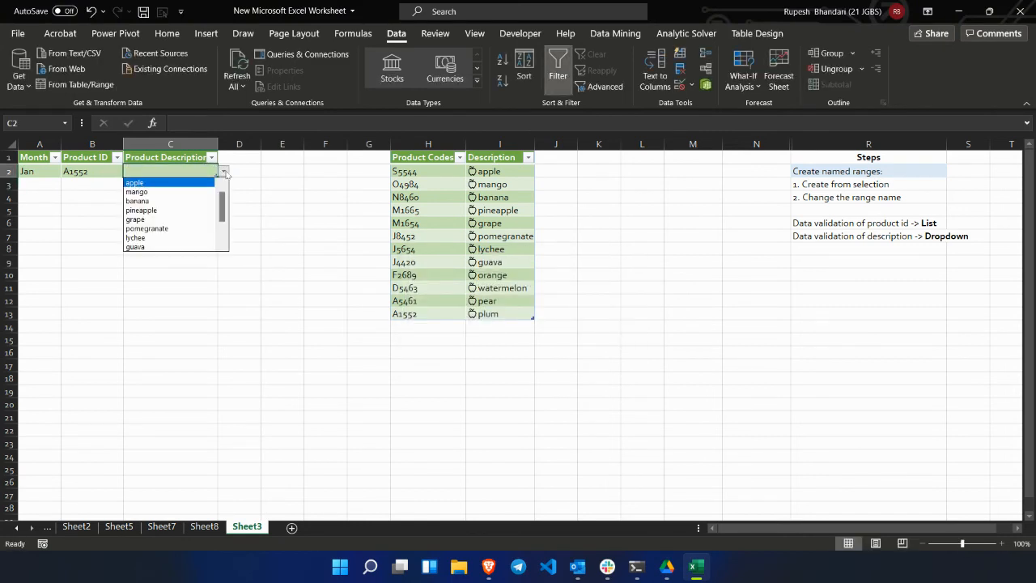
{"action": "left_click", "coordinate": [170, 220]}
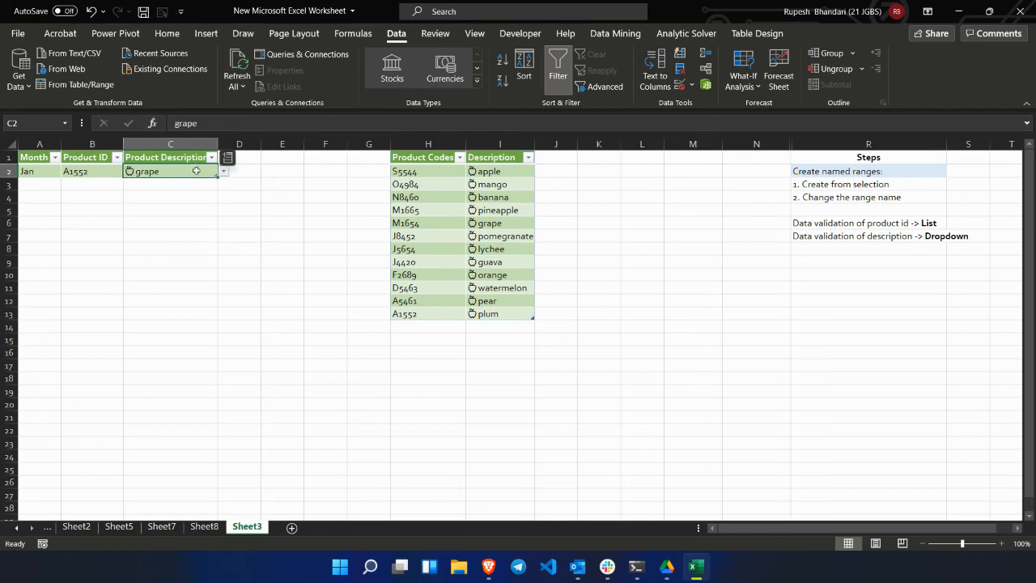
Step: Add a new row to the Month table with month feb and Product ID A1552
{"action": "key", "text": "Return"}
{"action": "key", "text": "Up"}
{"action": "key", "text": "Tab"}
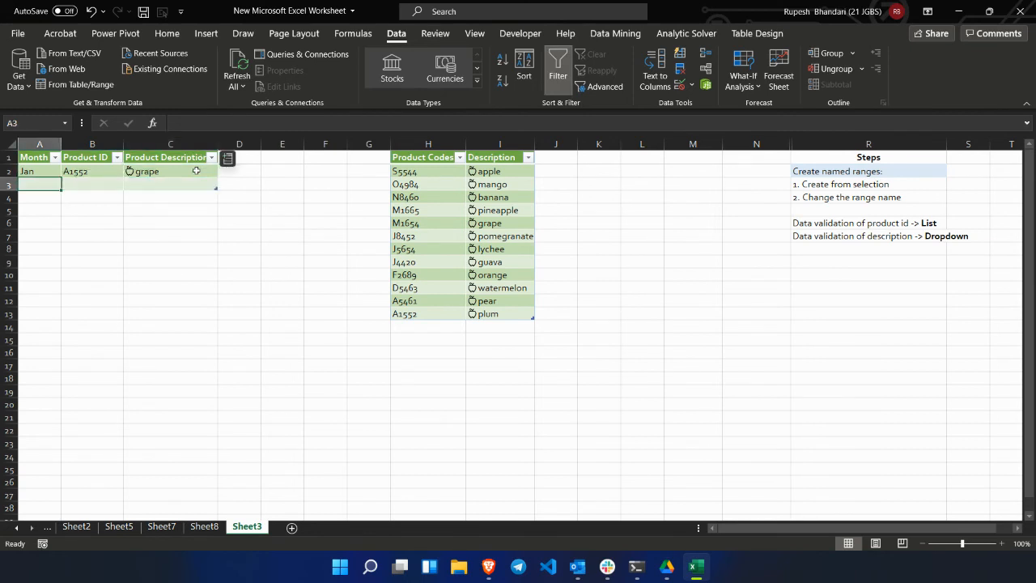
{"action": "type", "text": "feb"}
{"action": "key", "text": "Tab"}
{"action": "type", "text": "a"}
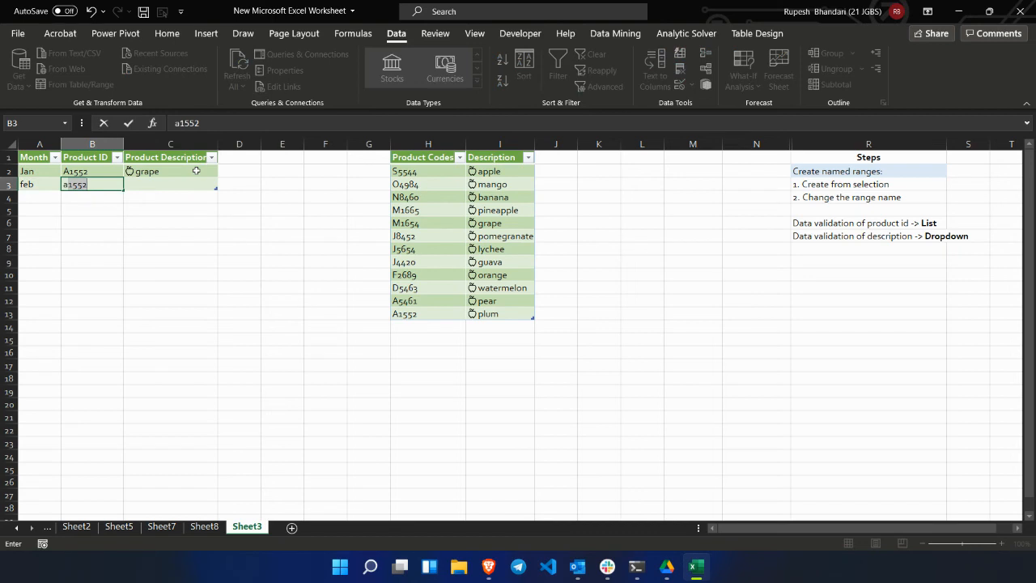
{"action": "key", "text": "Return"}
Step: Test the Product ID validation by entering the unlisted code a1 in B3, and cancel the entry
{"action": "key", "text": "Up"}
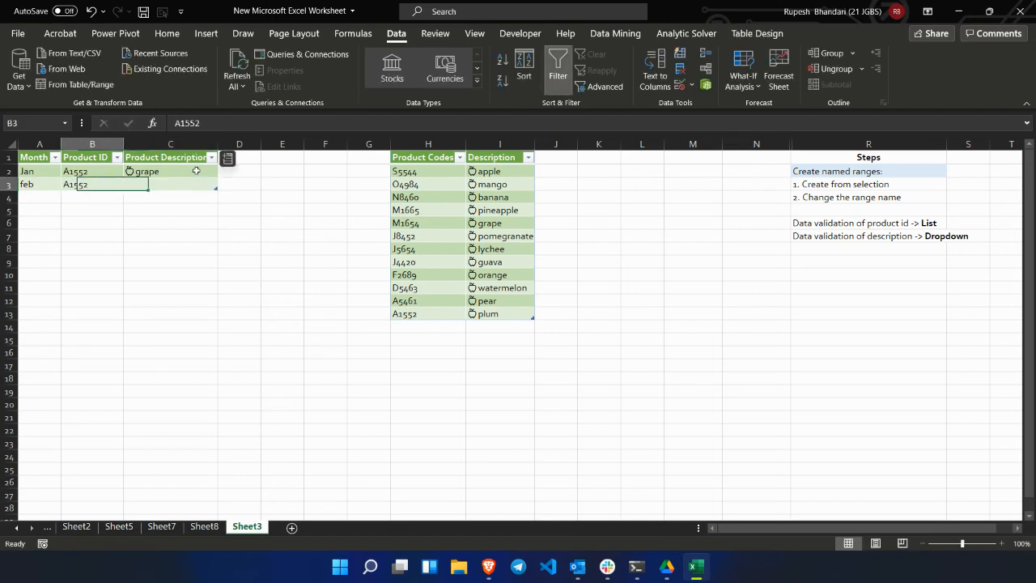
{"action": "key", "text": "Left"}
{"action": "type", "text": "a1552"}
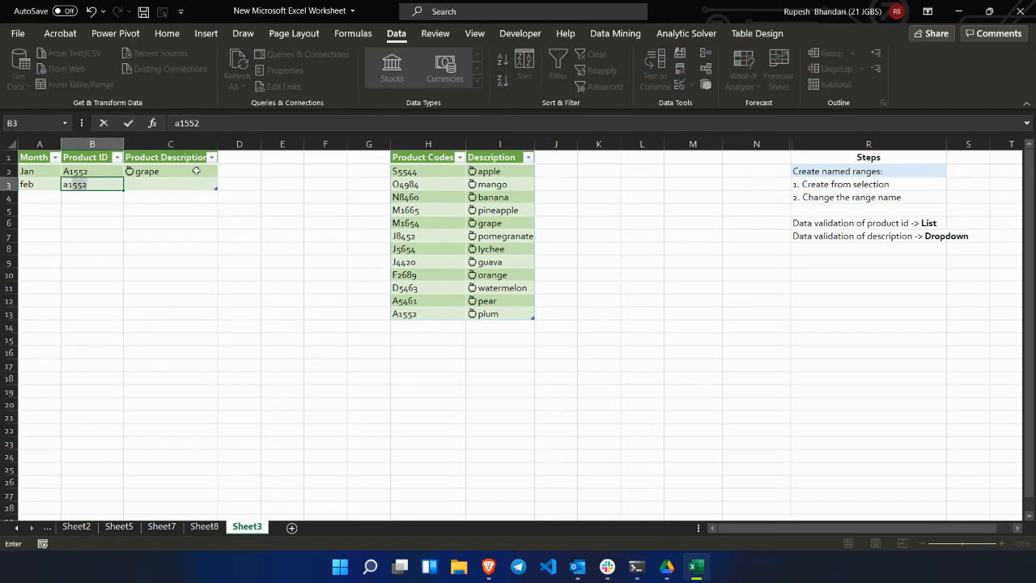
{"action": "key", "text": "BackSpace"}
{"action": "key", "text": "BackSpace"}
{"action": "key", "text": "BackSpace"}
{"action": "key", "text": "Return"}
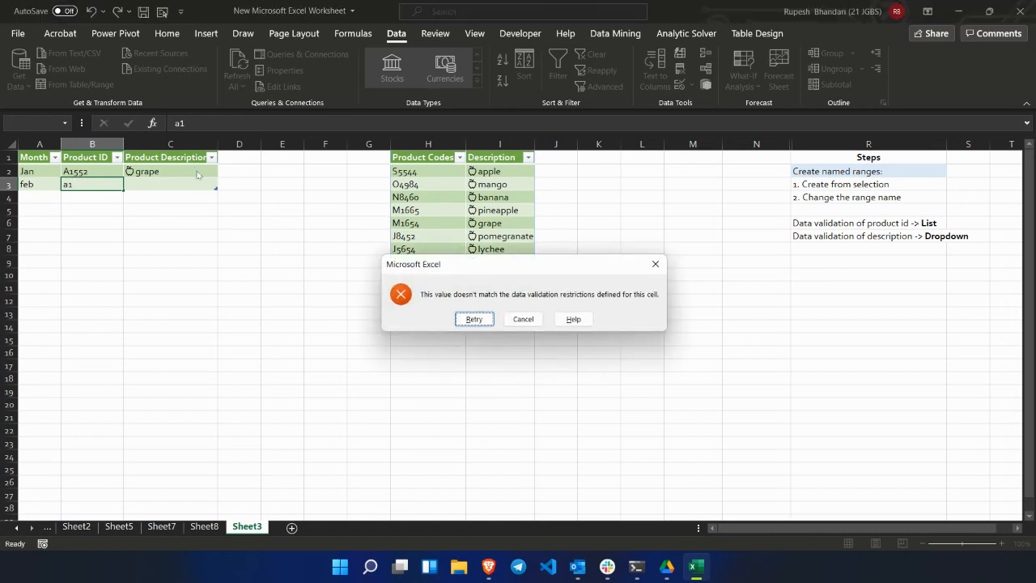
{"action": "key", "text": "Tab"}
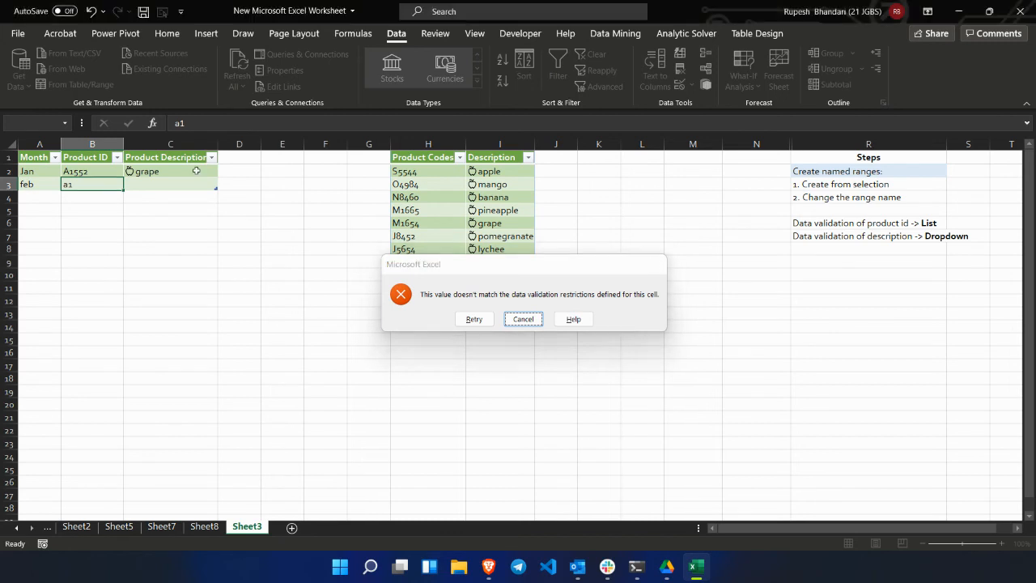
{"action": "key", "text": "Escape"}
Step: Add a new row to the Product Codes table with code a1 and description awesome
{"action": "left_click", "coordinate": [440, 325]}
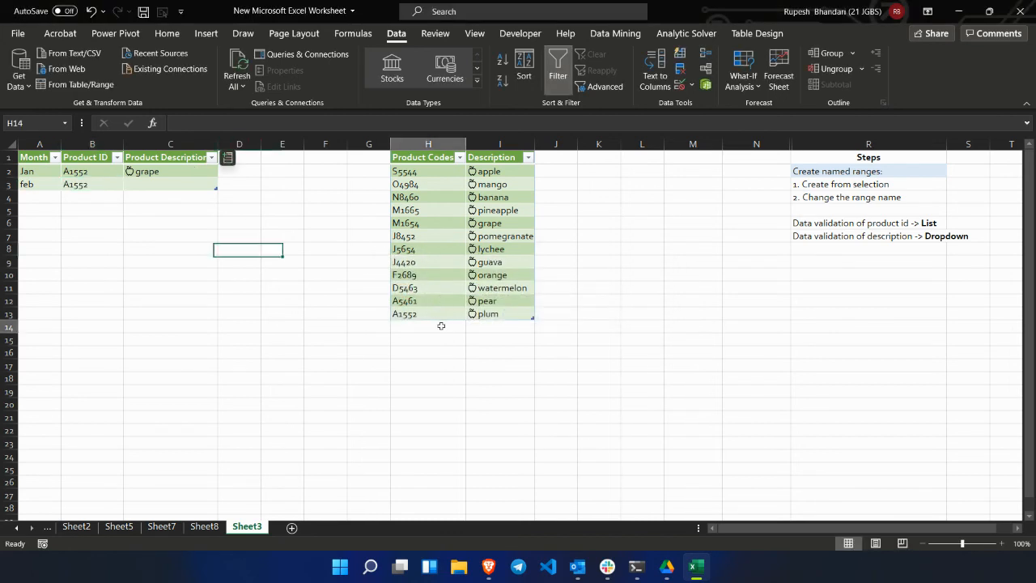
{"action": "type", "text": "a"}
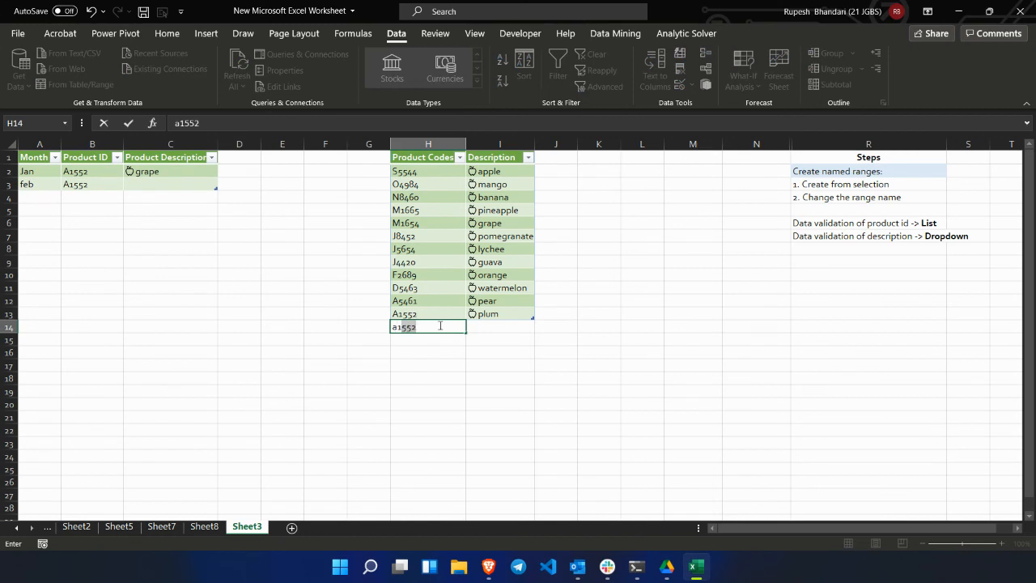
{"action": "type", "text": "1"}
{"action": "key", "text": "BackSpace"}
{"action": "key", "text": "Tab"}
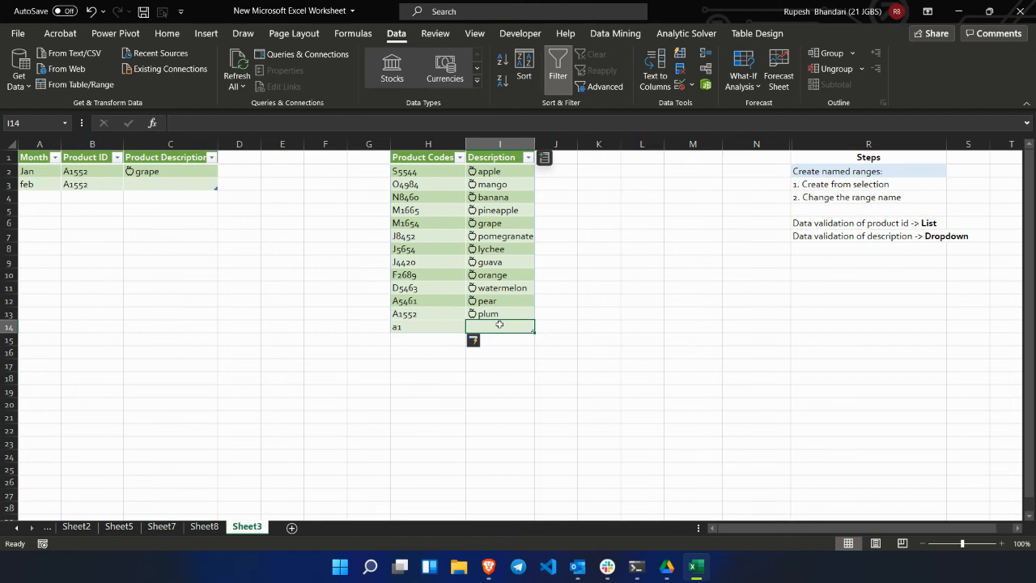
{"action": "type", "text": "awesome"}
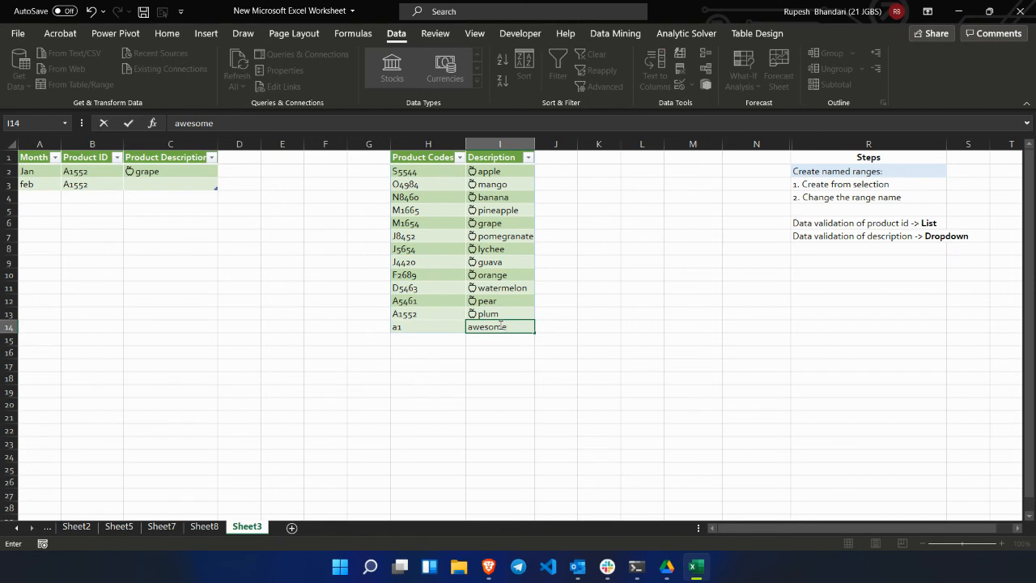
{"action": "key", "text": "Return"}
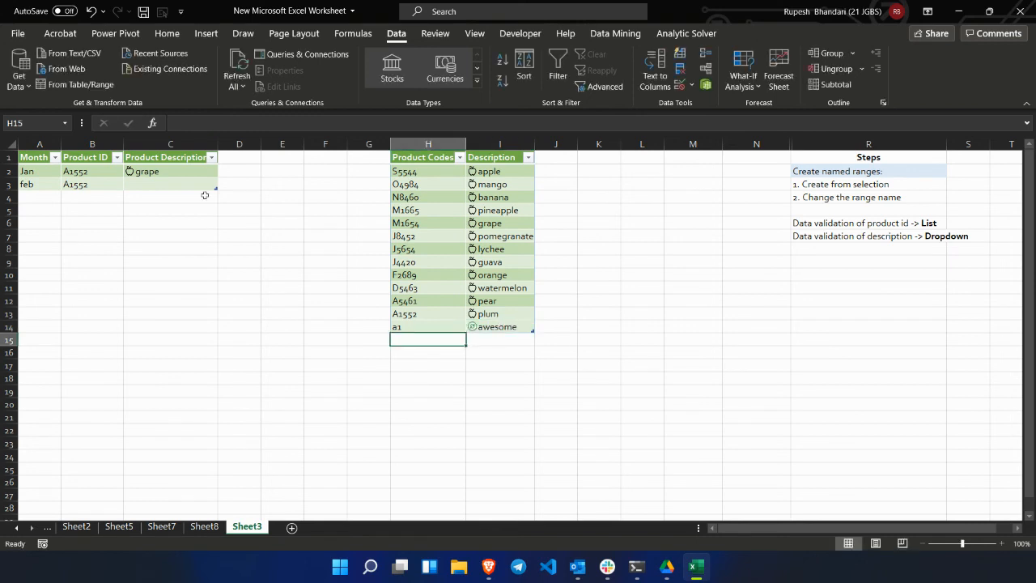
Step: Set the Product ID in B3 of the feb row to a1
{"action": "left_click", "coordinate": [101, 186]}
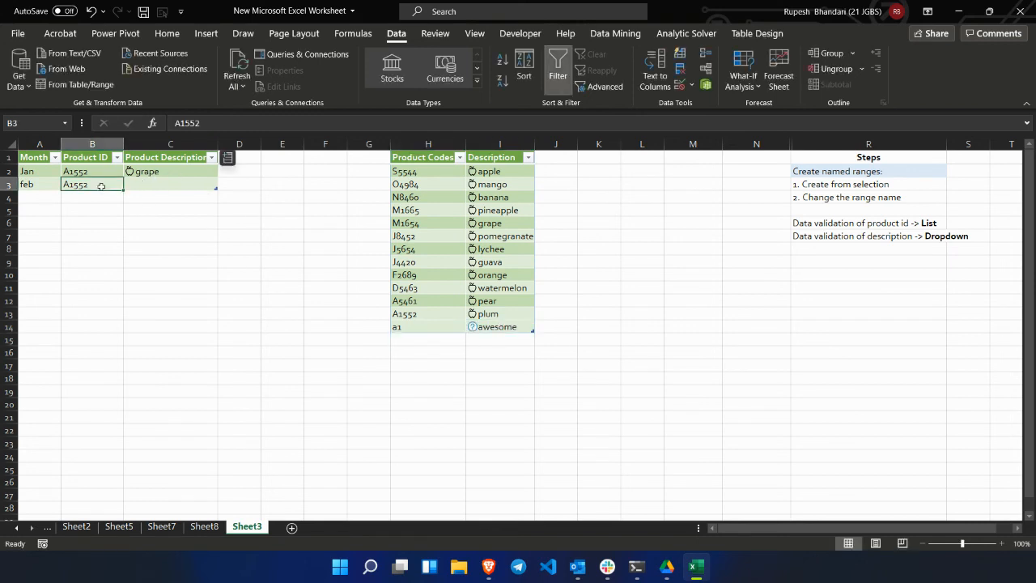
{"action": "type", "text": "a1552"}
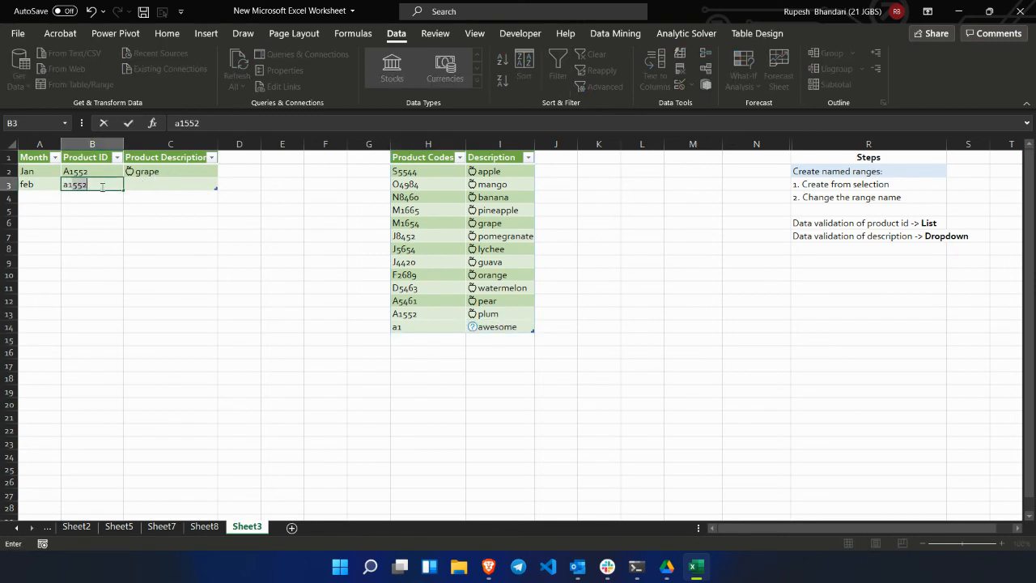
{"action": "key", "text": "BackSpace"}
{"action": "key", "text": "Return"}
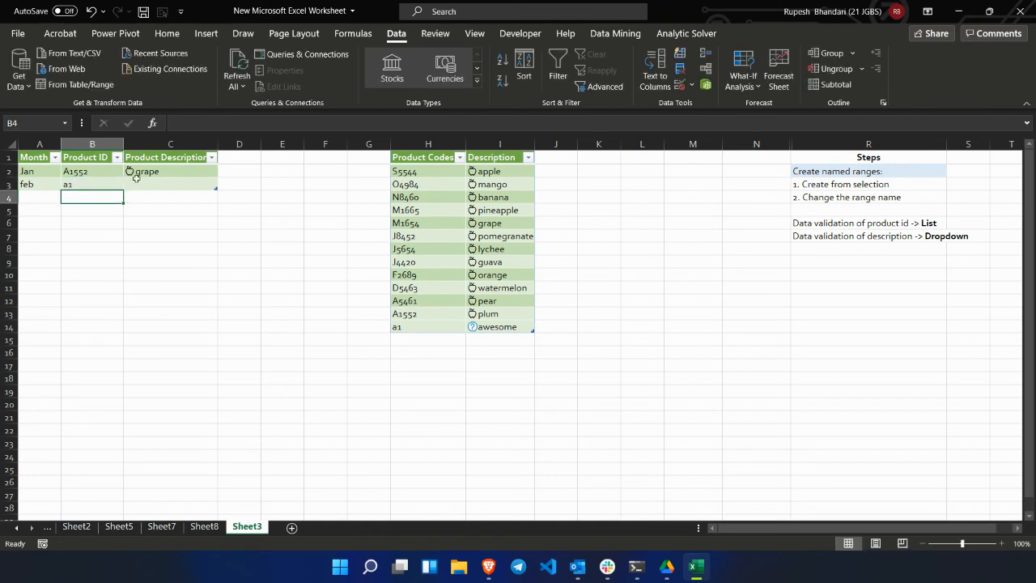
Step: Choose awesome from the validation dropdown for Product Description cell C3
{"action": "left_click", "coordinate": [140, 179]}
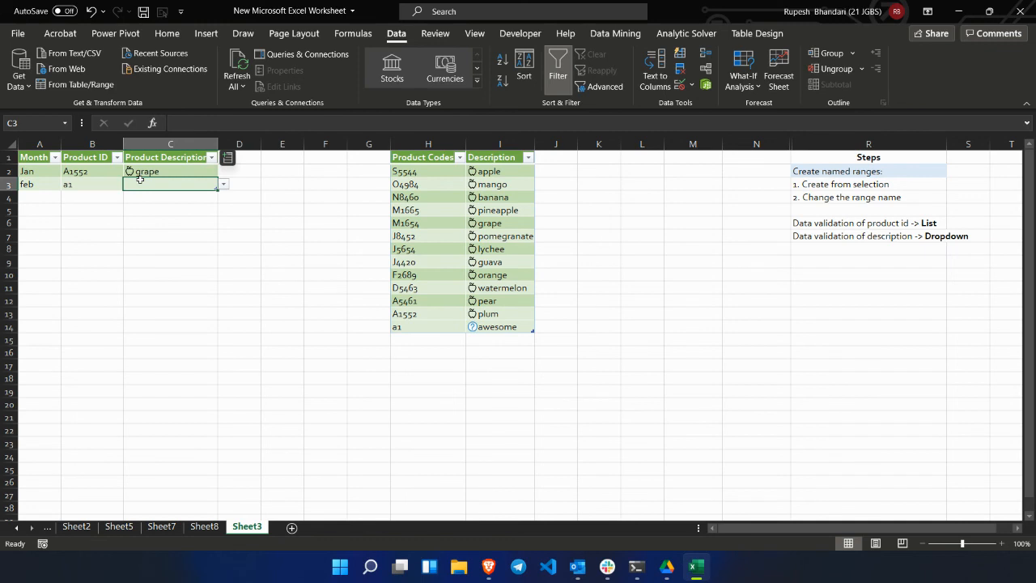
{"action": "left_click", "coordinate": [224, 179]}
{"action": "left_click", "coordinate": [199, 181]}
{"action": "left_click", "coordinate": [223, 185]}
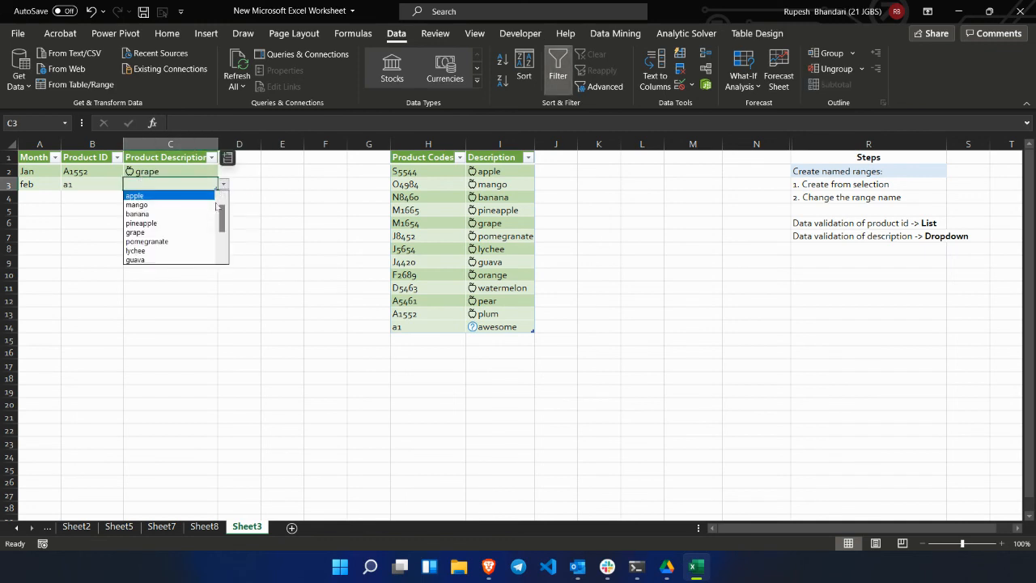
{"action": "scroll", "coordinate": [222, 241], "scroll_direction": "down", "scroll_amount": 2}
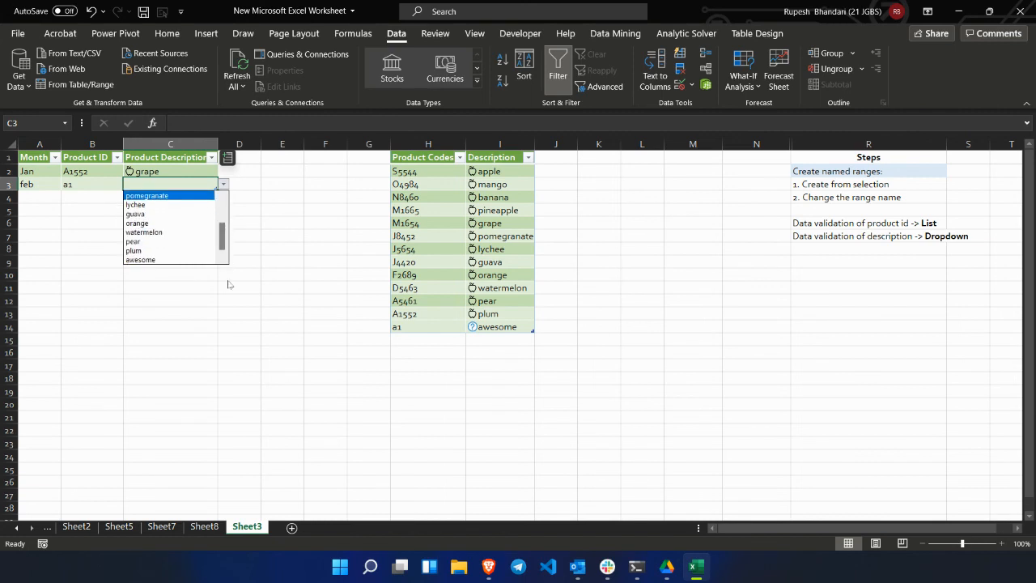
{"action": "left_click", "coordinate": [200, 259]}
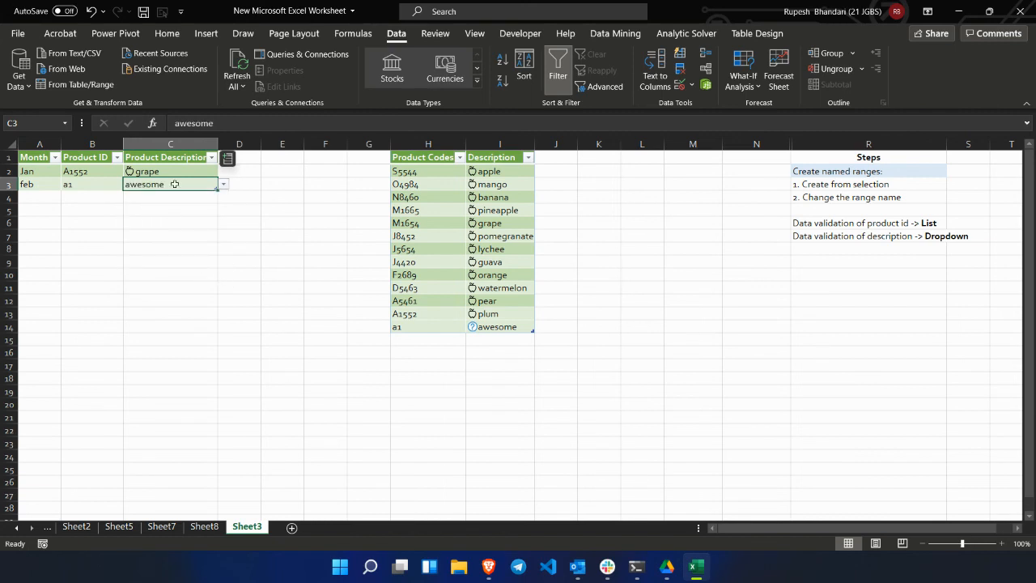